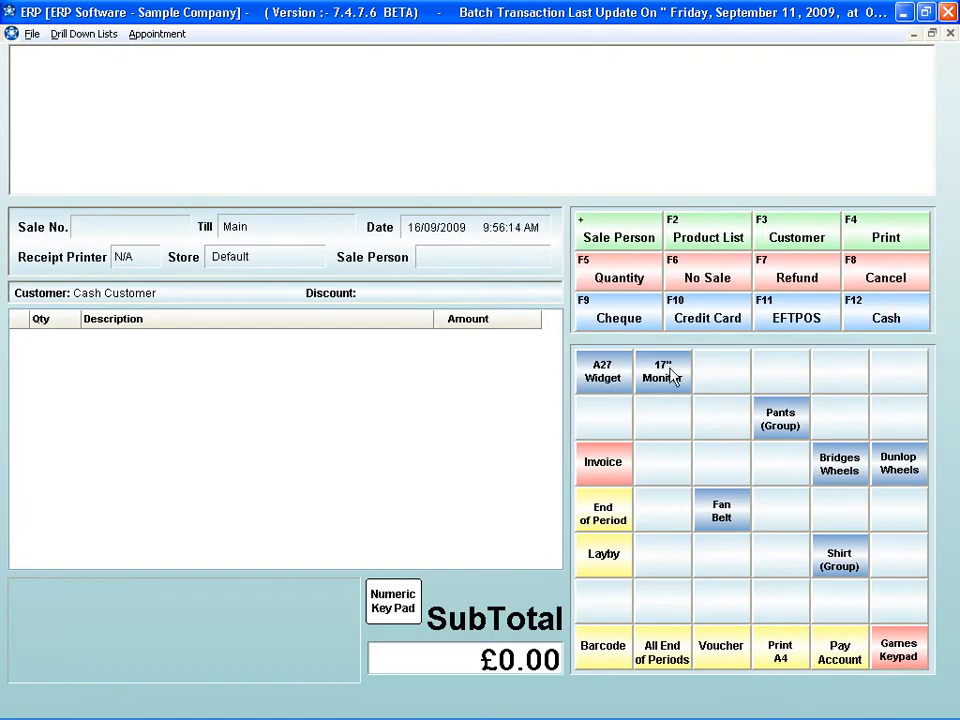
Sell one 17" Monitor to the cash customer under the second-listed sales person, take cash payment, and exit the point of sale
{"action": "left_click", "coordinate": [671, 373]}
{"action": "double_click", "coordinate": [420, 322]}
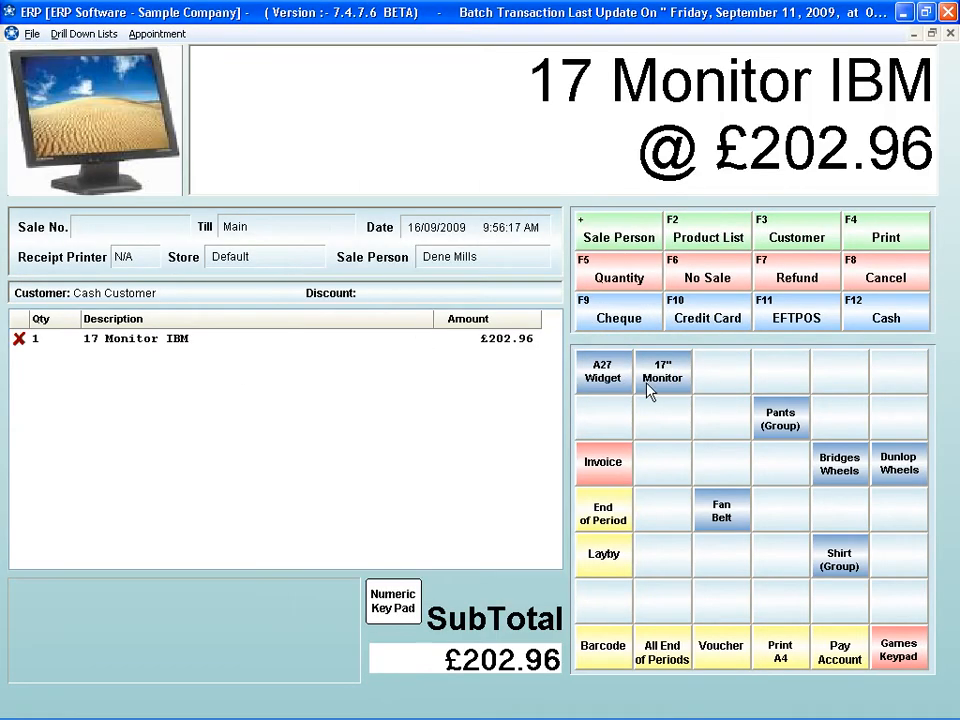
{"action": "left_click", "coordinate": [885, 317]}
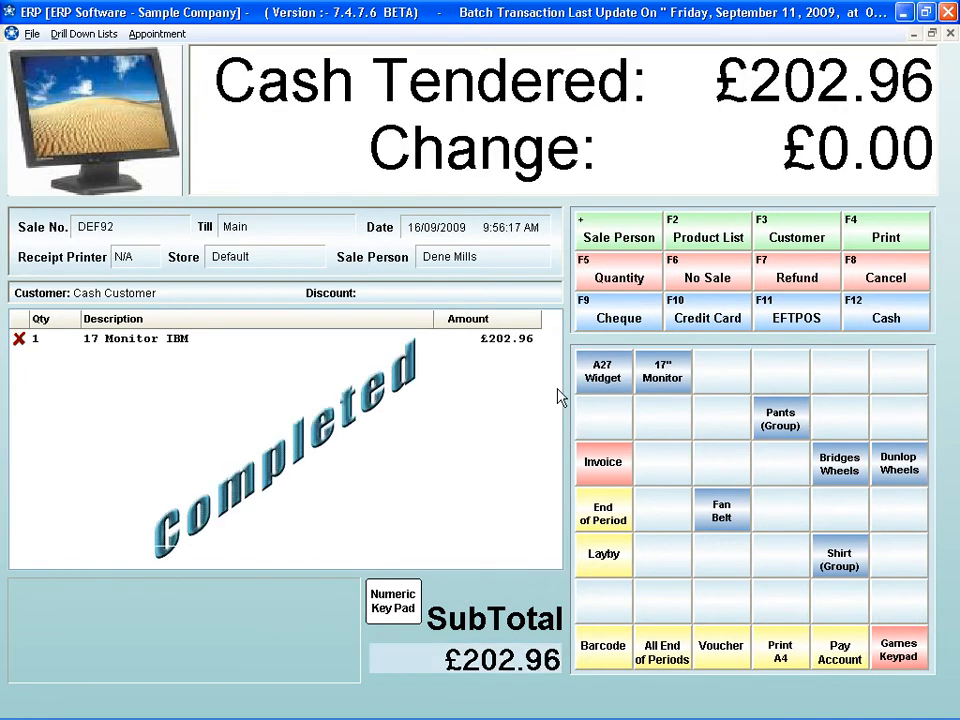
{"action": "key", "text": "Escape"}
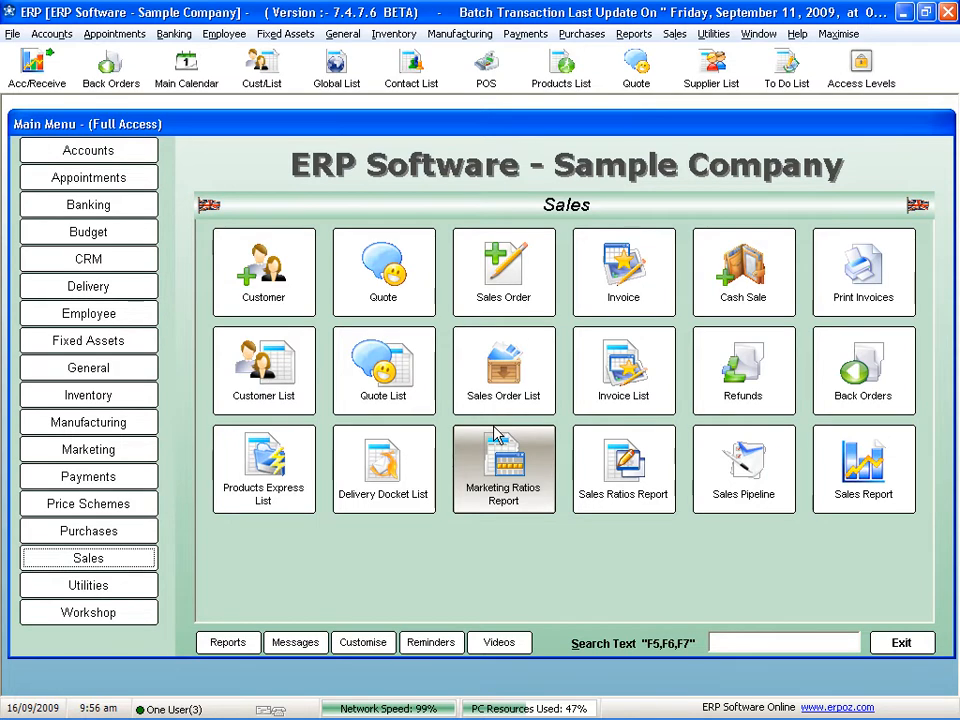
Look through the functions of the Accounts, Banking, Budget, CRM, Fixed Assets and Sales modules
{"action": "left_click", "coordinate": [112, 153]}
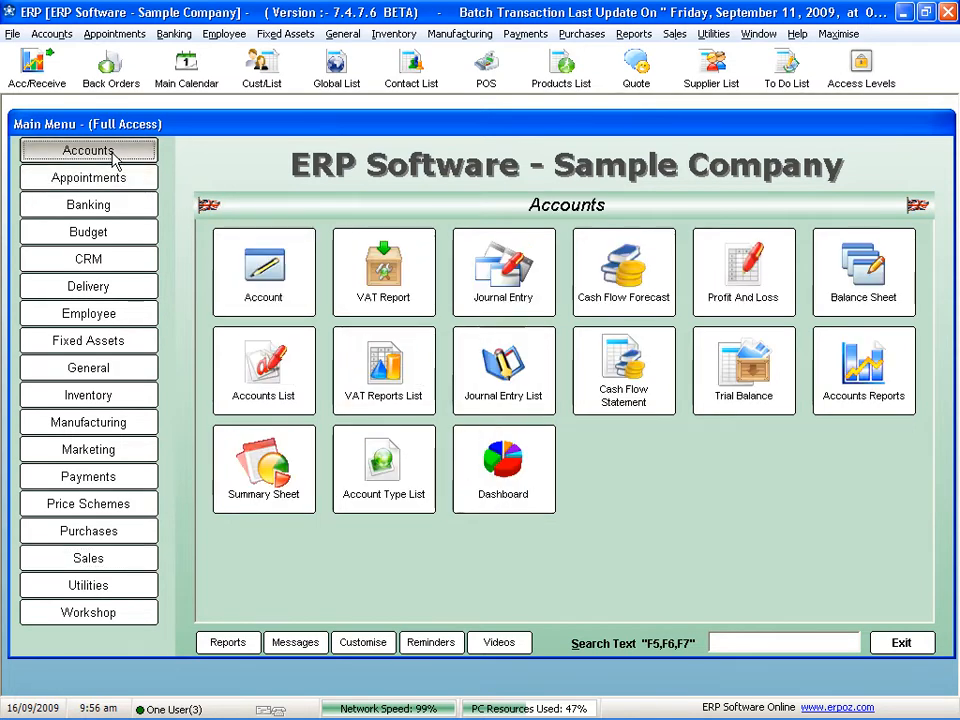
{"action": "left_click", "coordinate": [107, 204]}
{"action": "left_click", "coordinate": [111, 234]}
{"action": "left_click", "coordinate": [107, 260]}
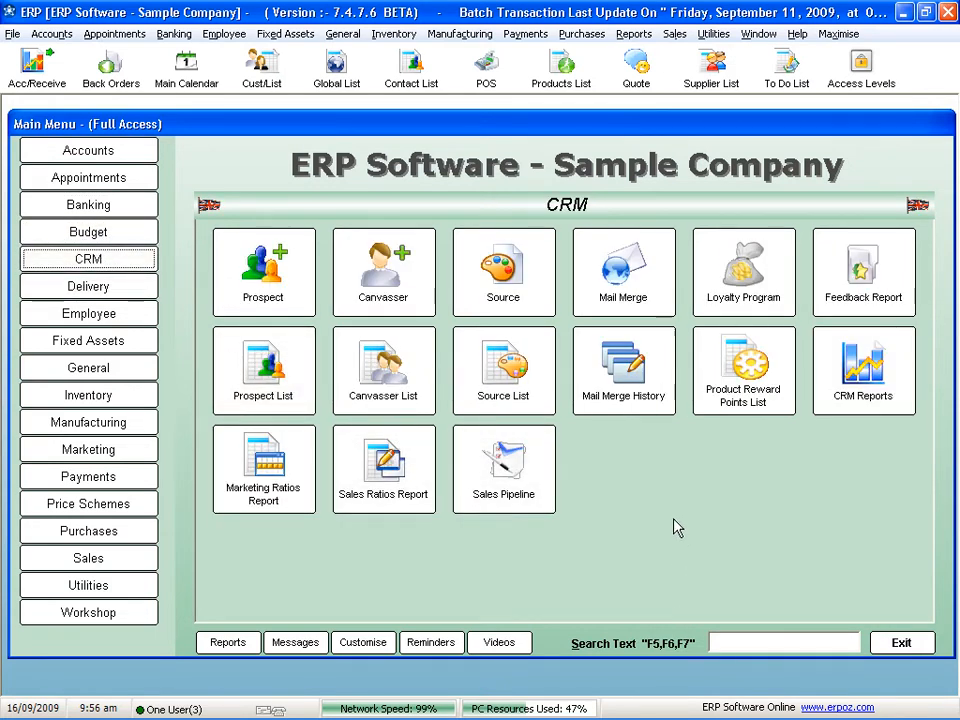
{"action": "left_click", "coordinate": [133, 344]}
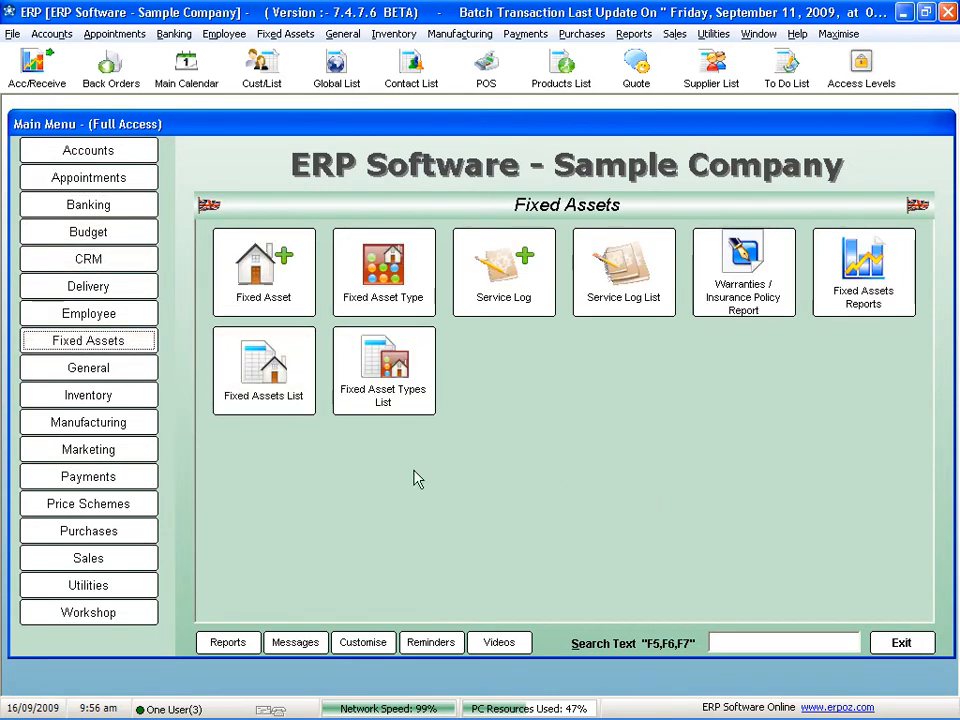
{"action": "left_click", "coordinate": [110, 558]}
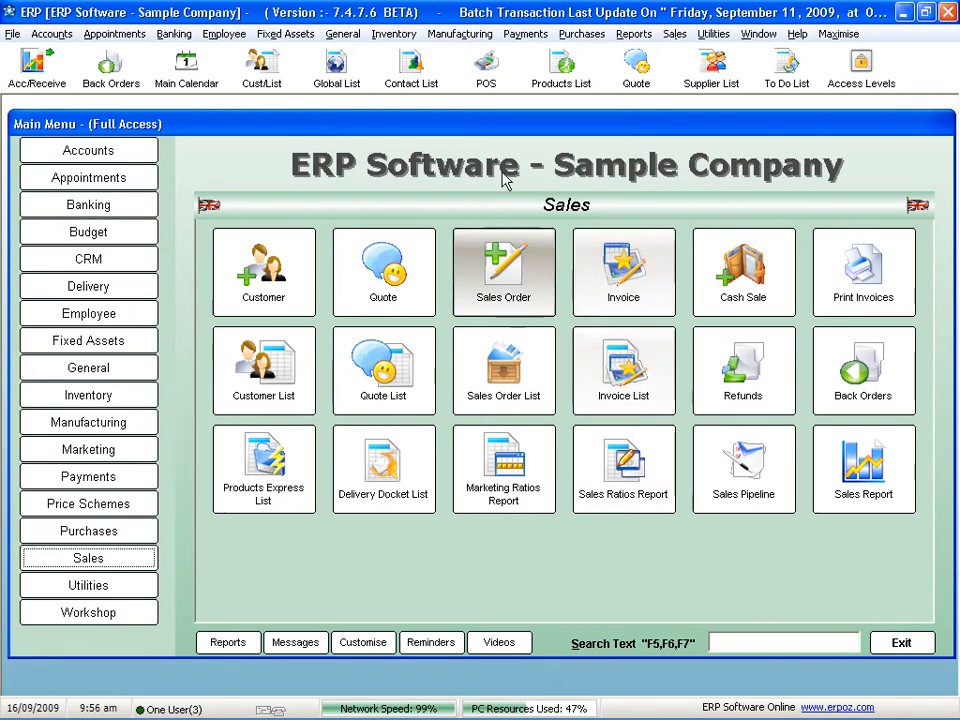
Reopen the point of sale, complete another cash sale of one 17" Monitor for the second-listed sales person, and return to the main menu
{"action": "left_click", "coordinate": [485, 62]}
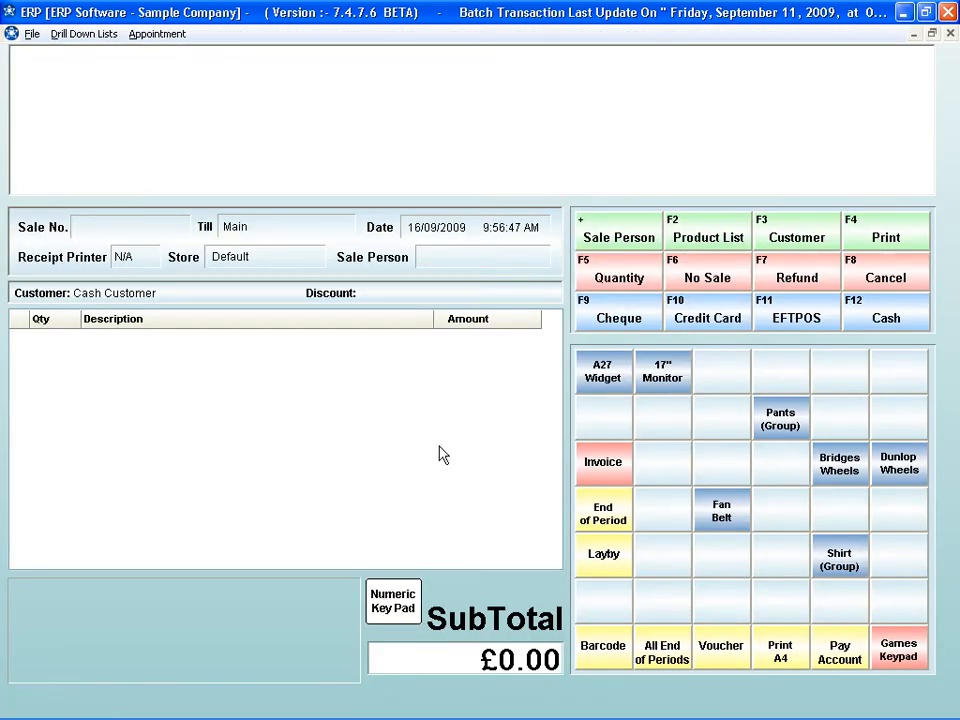
{"action": "left_click", "coordinate": [660, 378]}
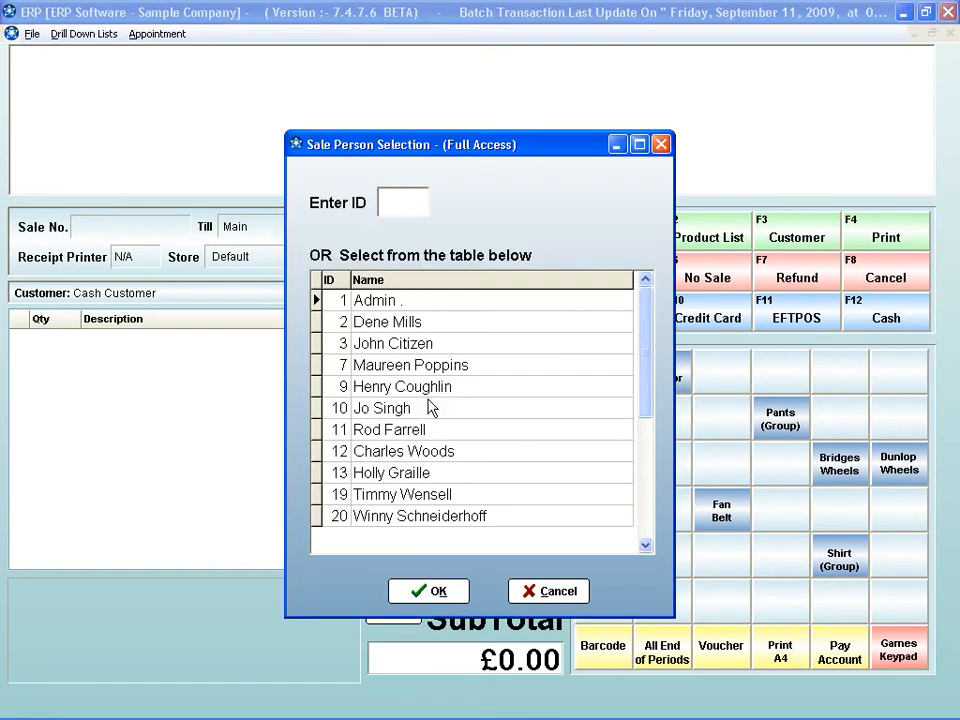
{"action": "double_click", "coordinate": [383, 323]}
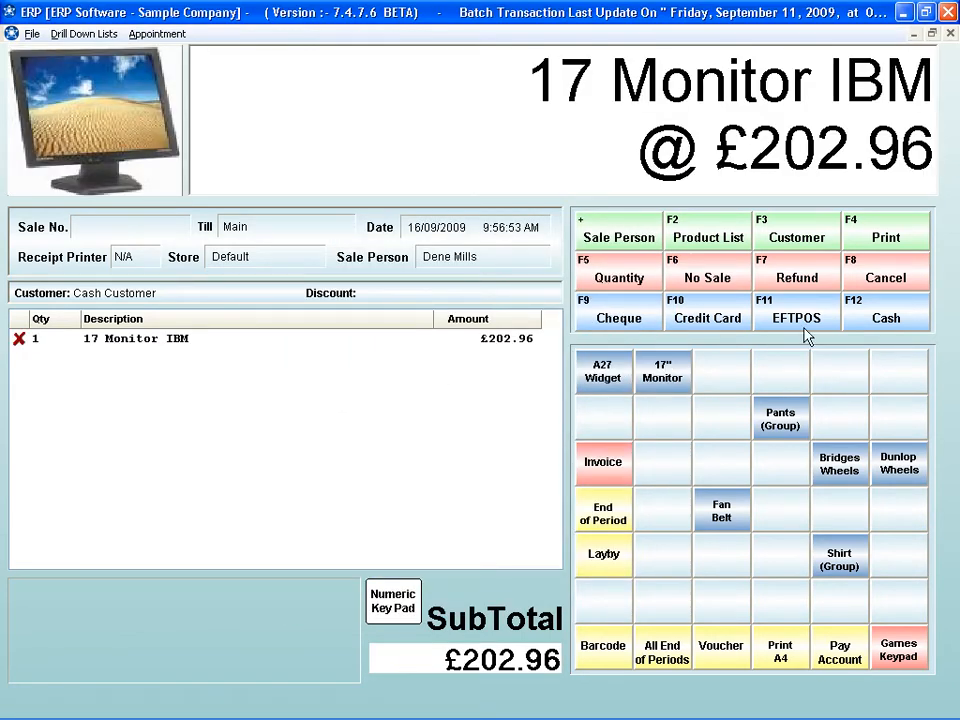
{"action": "left_click", "coordinate": [900, 316]}
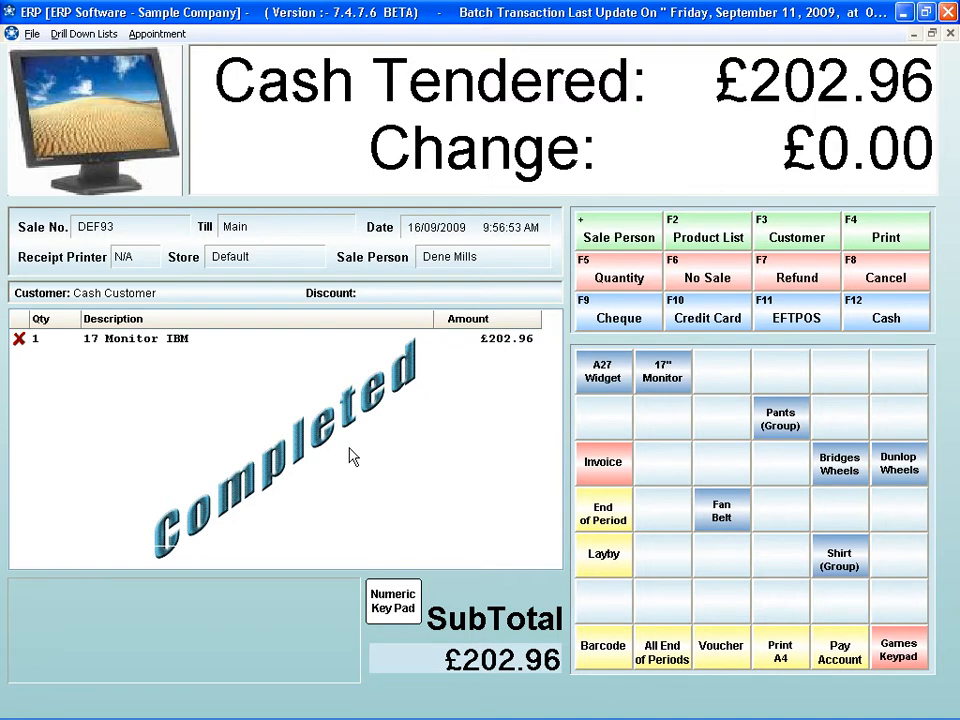
{"action": "key", "text": "Escape"}
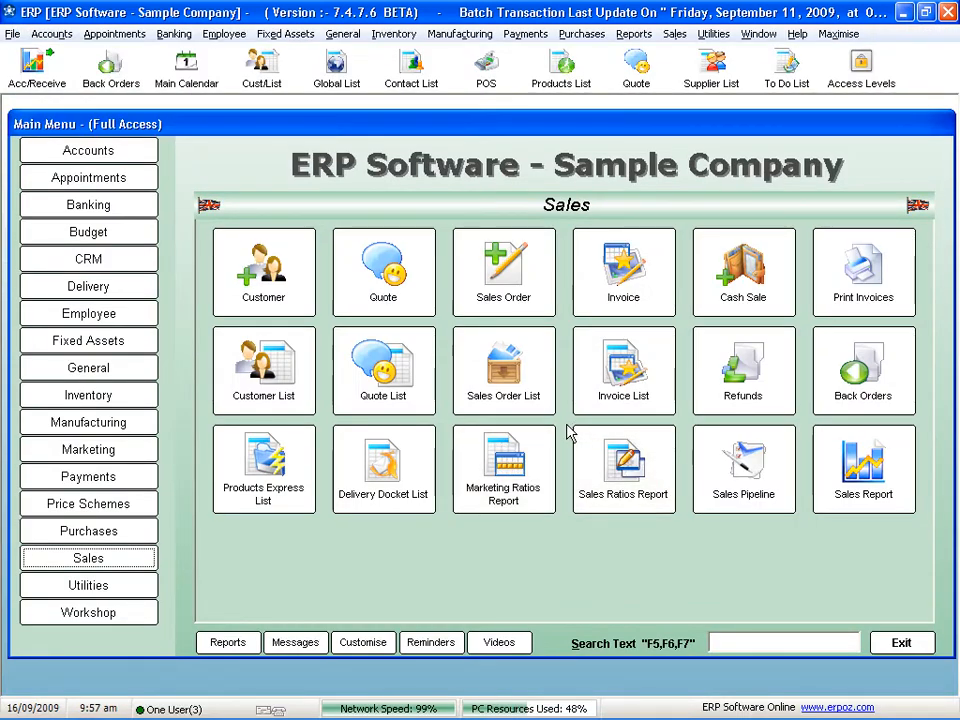
Open the newest cash sale from the invoice list to view it, and close both the sale and the list
{"action": "left_click", "coordinate": [612, 392]}
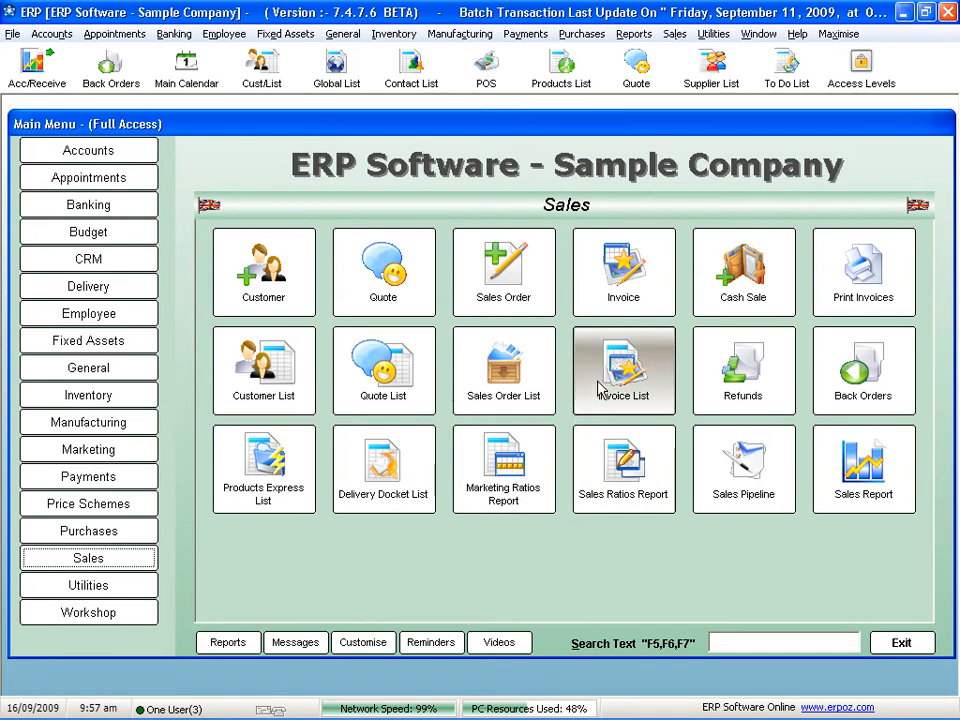
{"action": "double_click", "coordinate": [386, 300]}
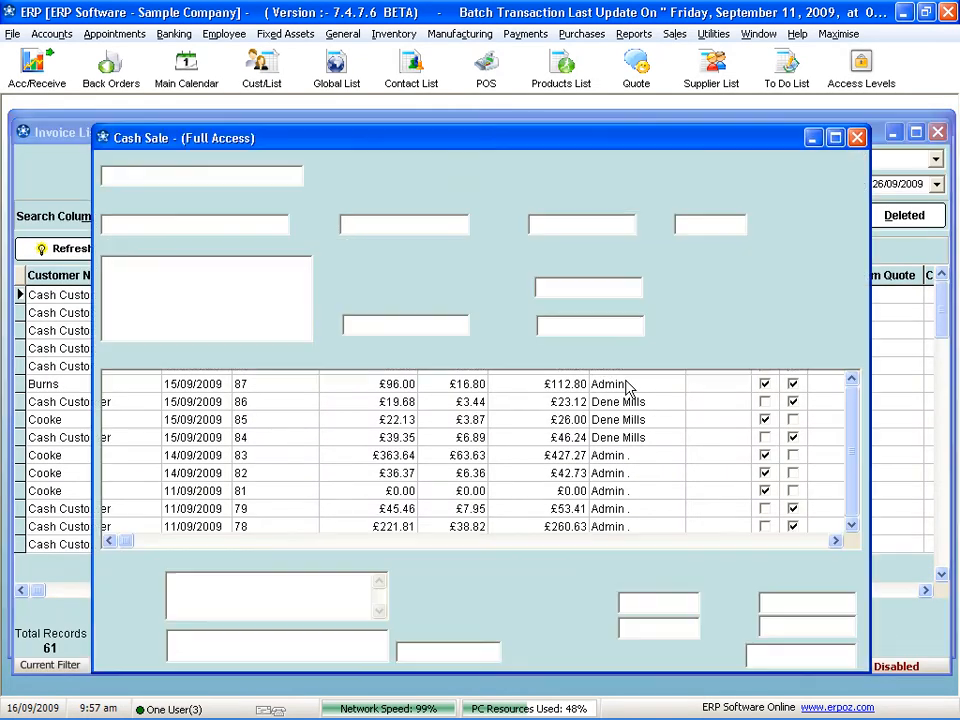
{"action": "left_click", "coordinate": [825, 240]}
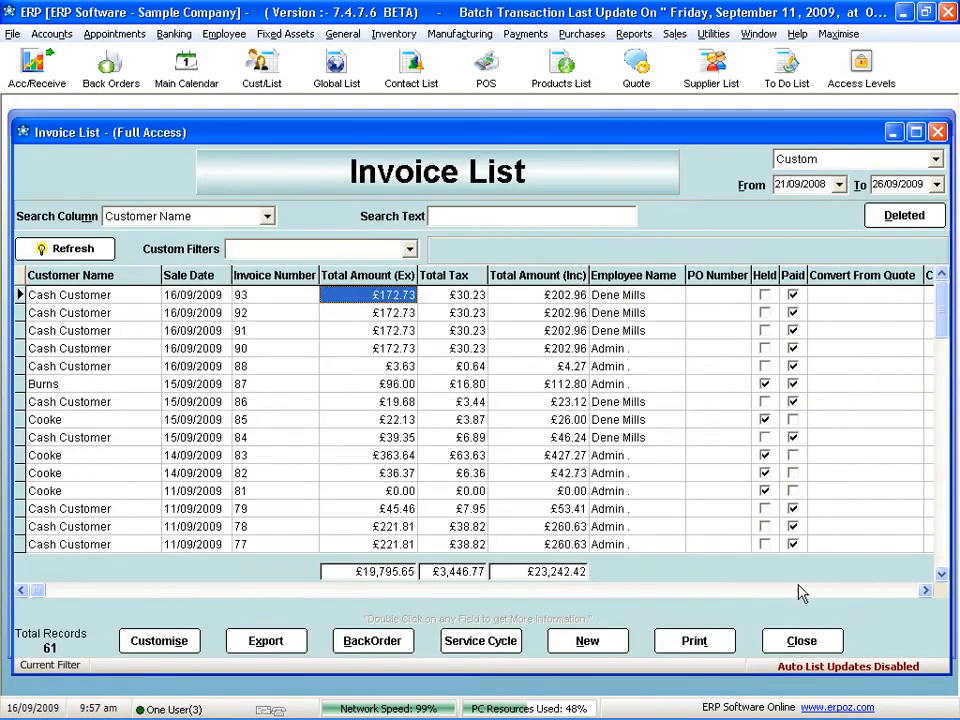
{"action": "left_click", "coordinate": [812, 642]}
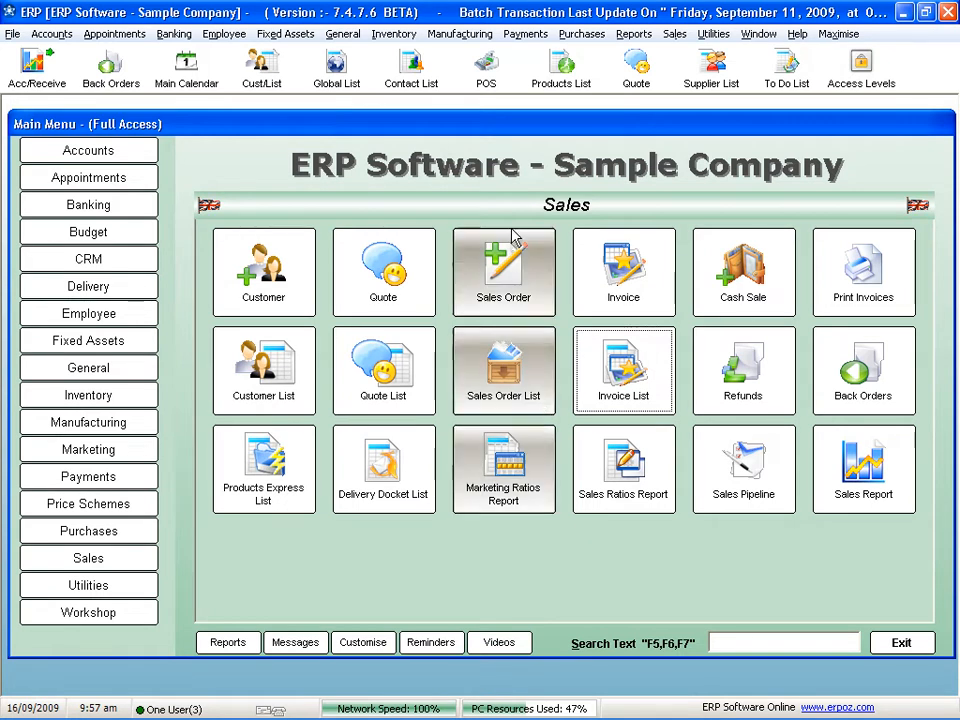
{"action": "left_click", "coordinate": [490, 66]}
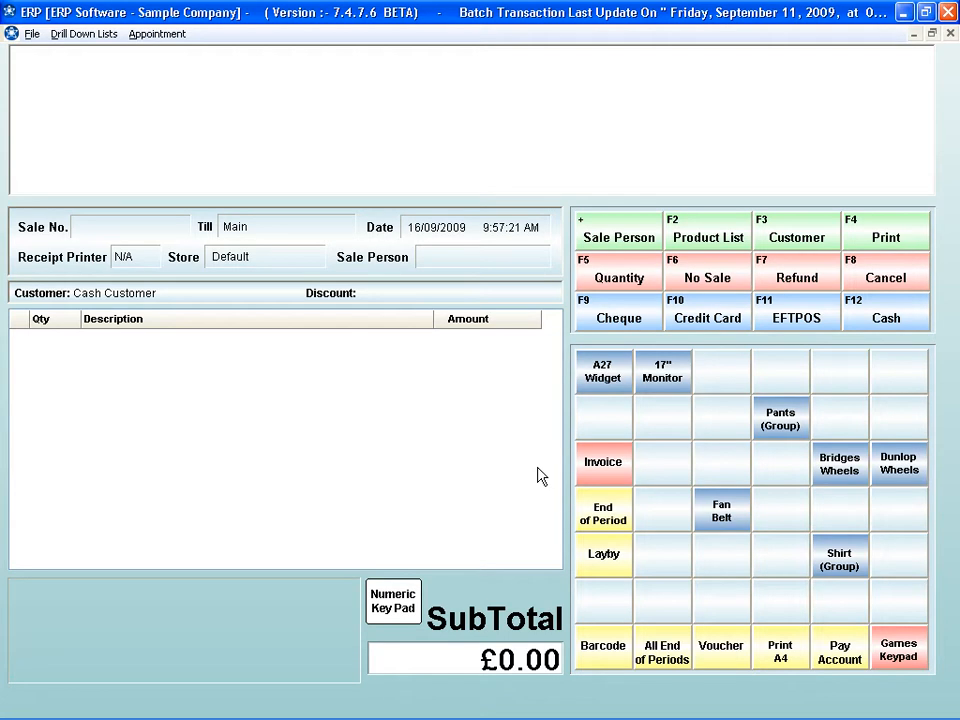
{"action": "key", "text": "Escape"}
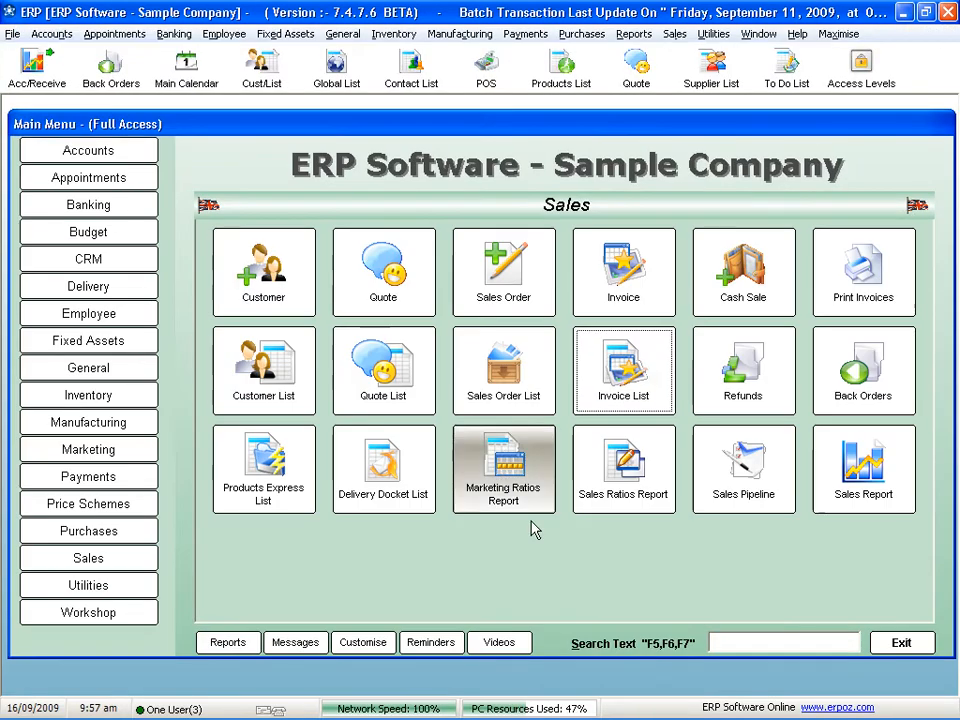
Open the product list and limit it to the Burleigh department instead of all departments
{"action": "left_click", "coordinate": [561, 70]}
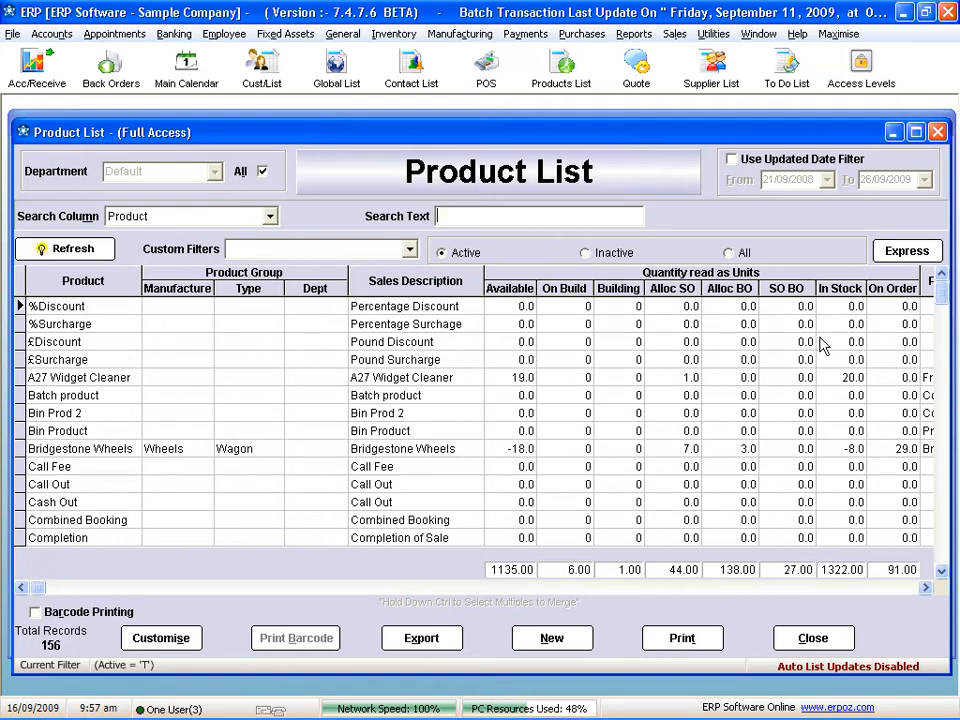
{"action": "left_click_drag", "start_coordinate": [926, 589], "coordinate": [926, 589]}
{"action": "left_click", "coordinate": [38, 588]}
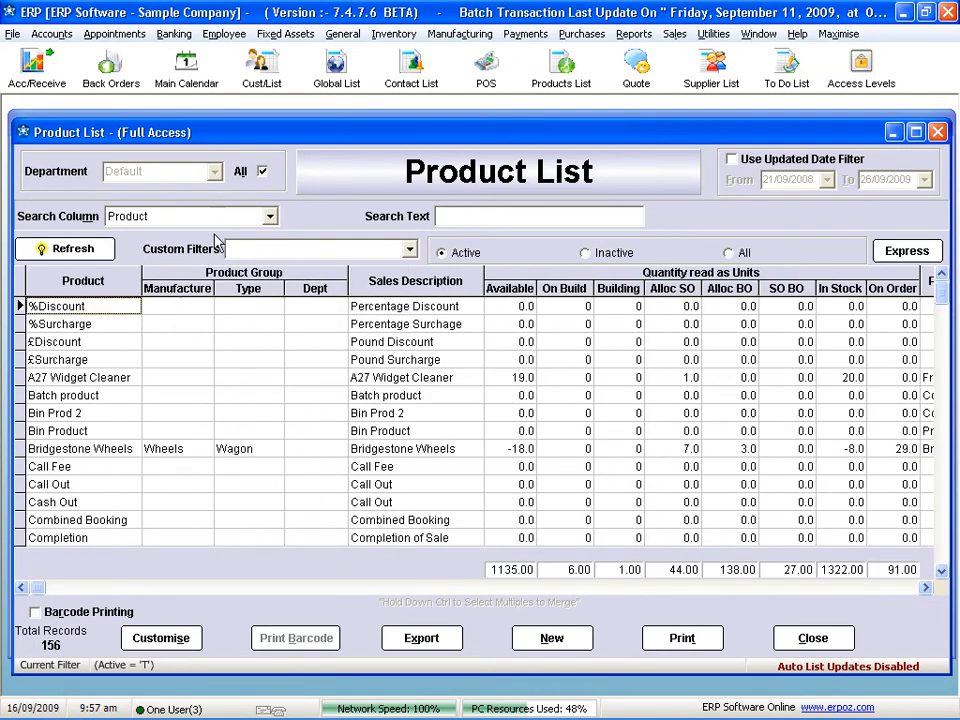
{"action": "left_click", "coordinate": [261, 172]}
{"action": "left_click", "coordinate": [214, 171]}
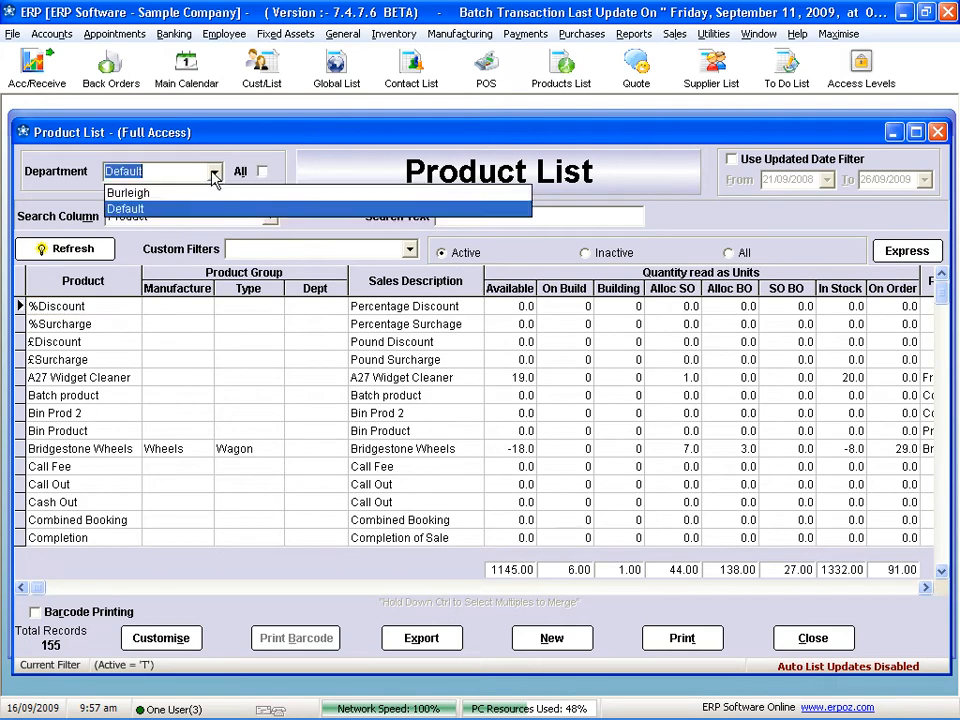
{"action": "left_click", "coordinate": [150, 191]}
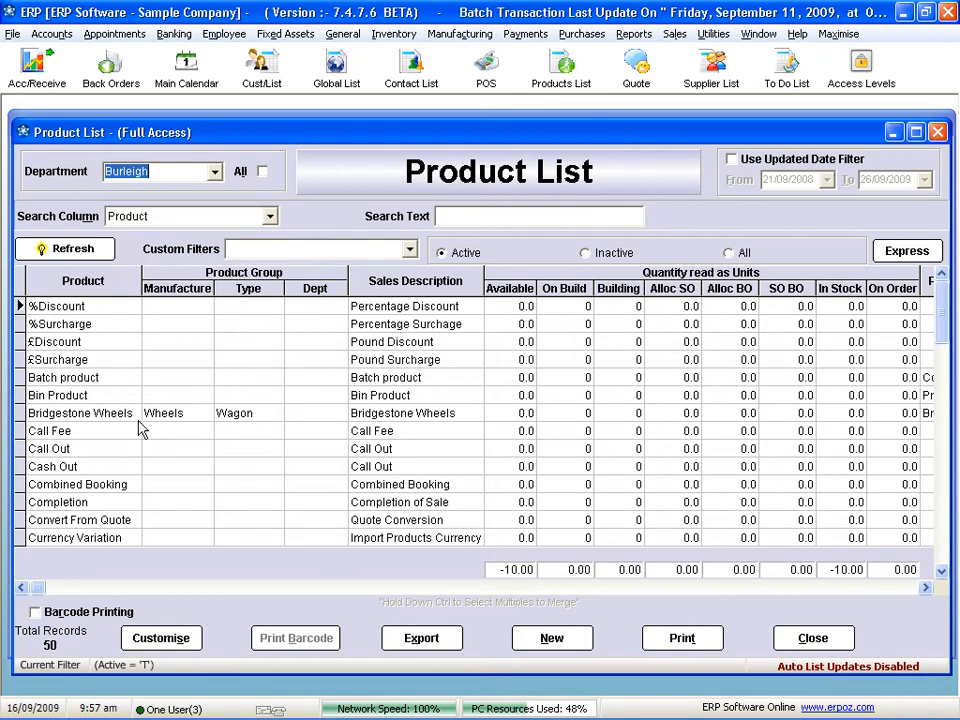
Check the department quantities of Bridgestone Wheels, and close the product card and the product list without saving
{"action": "left_click", "coordinate": [103, 414]}
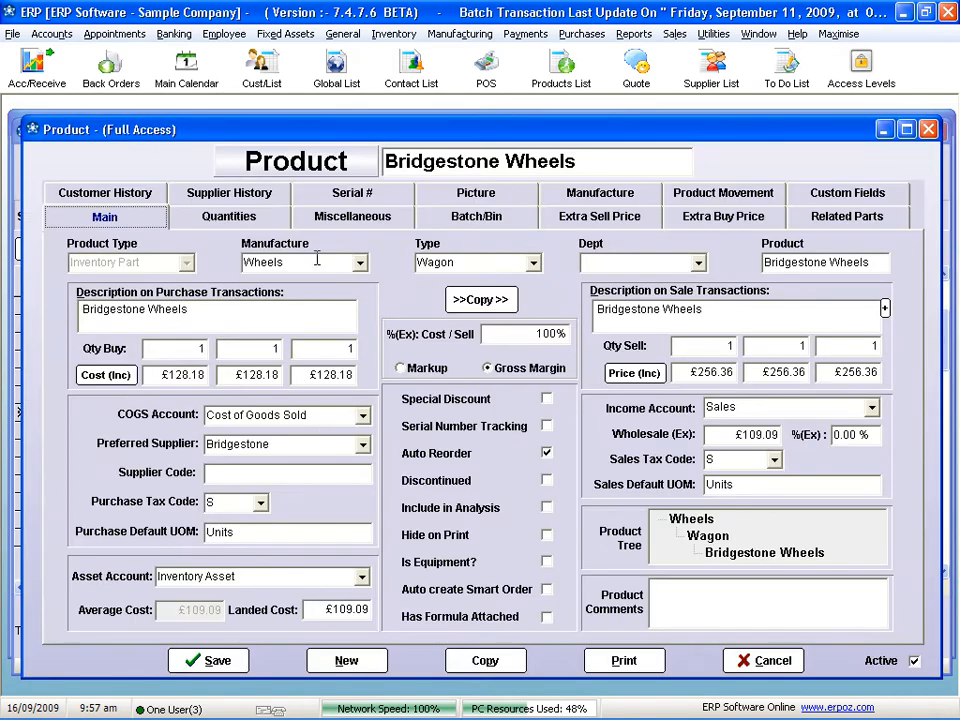
{"action": "left_click", "coordinate": [229, 216]}
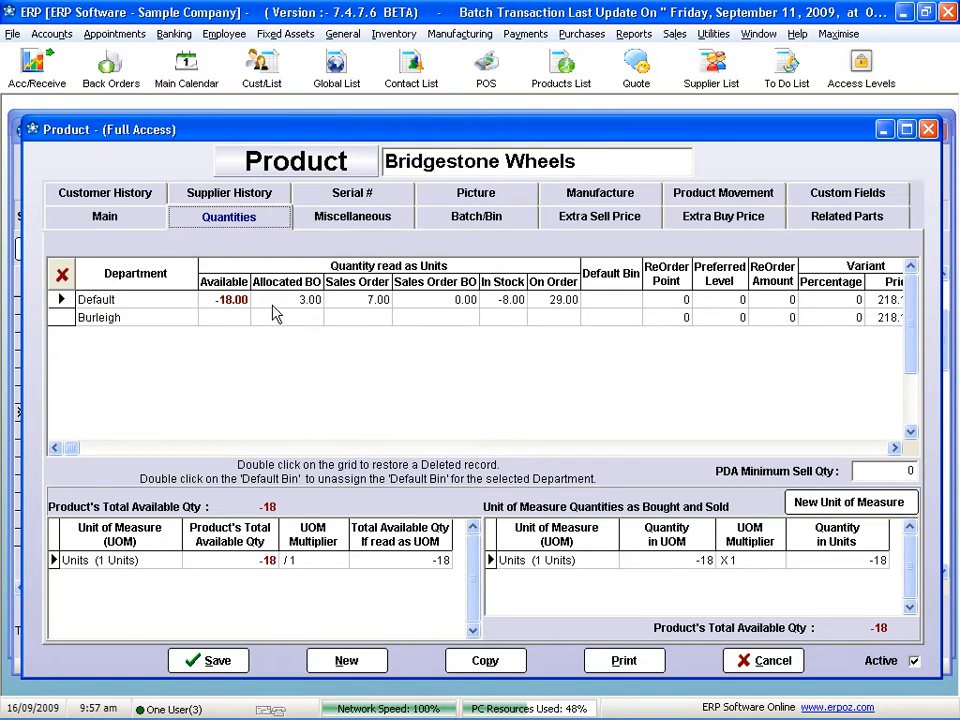
{"action": "left_click", "coordinate": [763, 660]}
{"action": "left_click", "coordinate": [538, 401]}
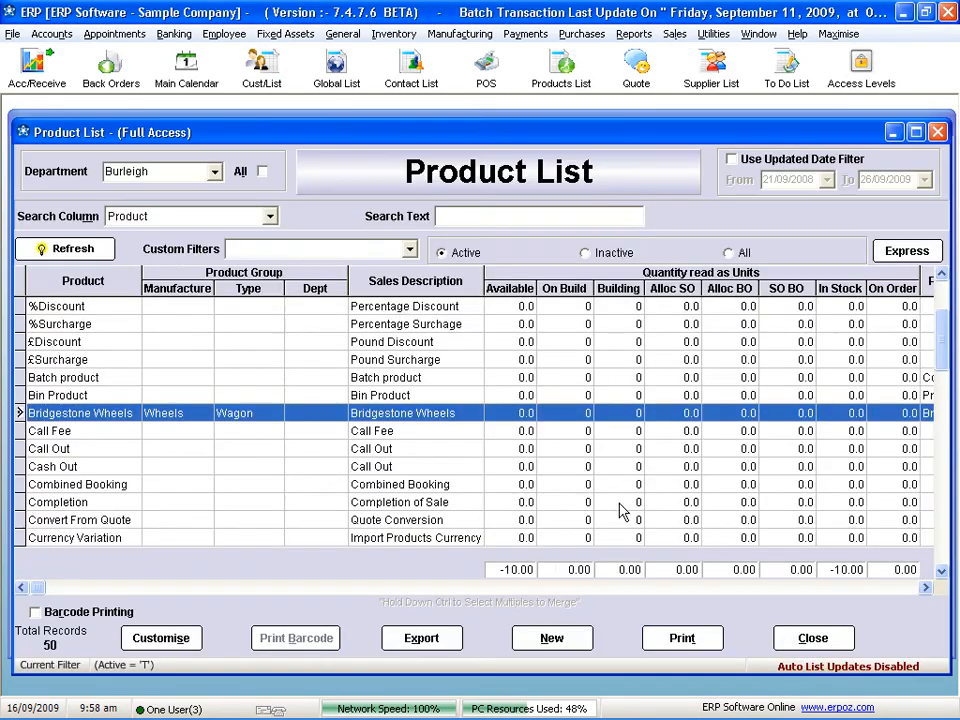
{"action": "left_click", "coordinate": [824, 646]}
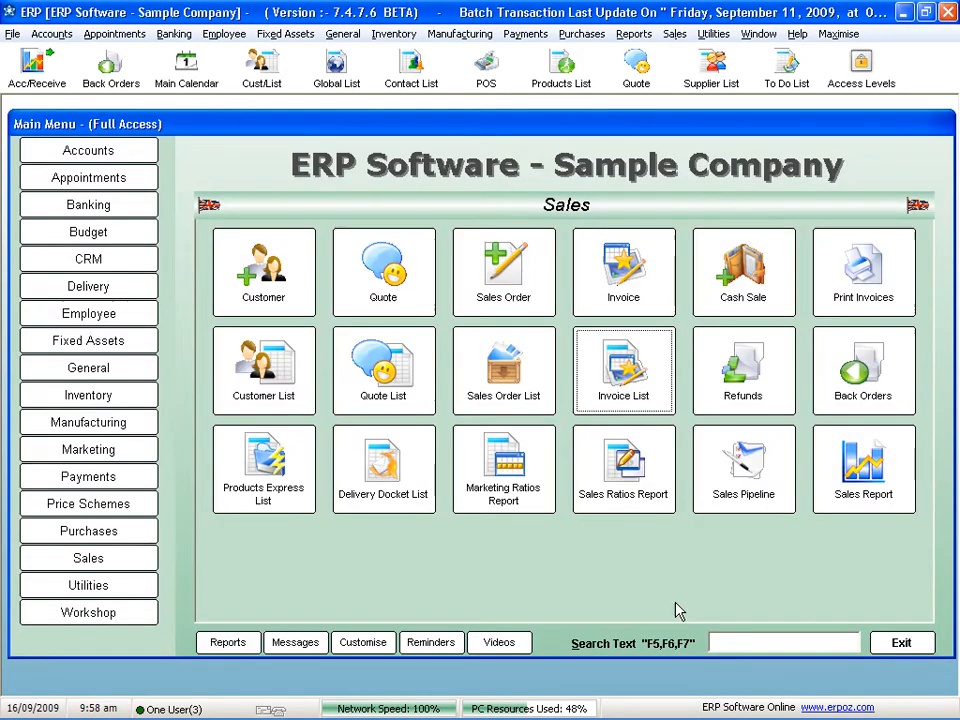
Open the point of sale and start customising its Main keypad
{"action": "left_click", "coordinate": [486, 75]}
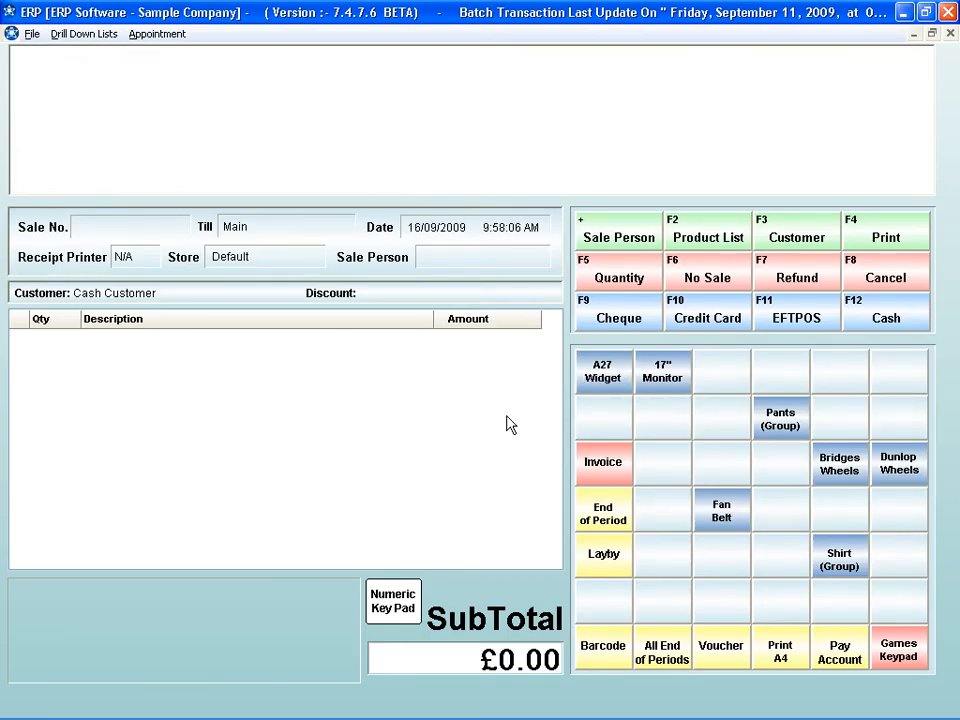
{"action": "left_click", "coordinate": [33, 34]}
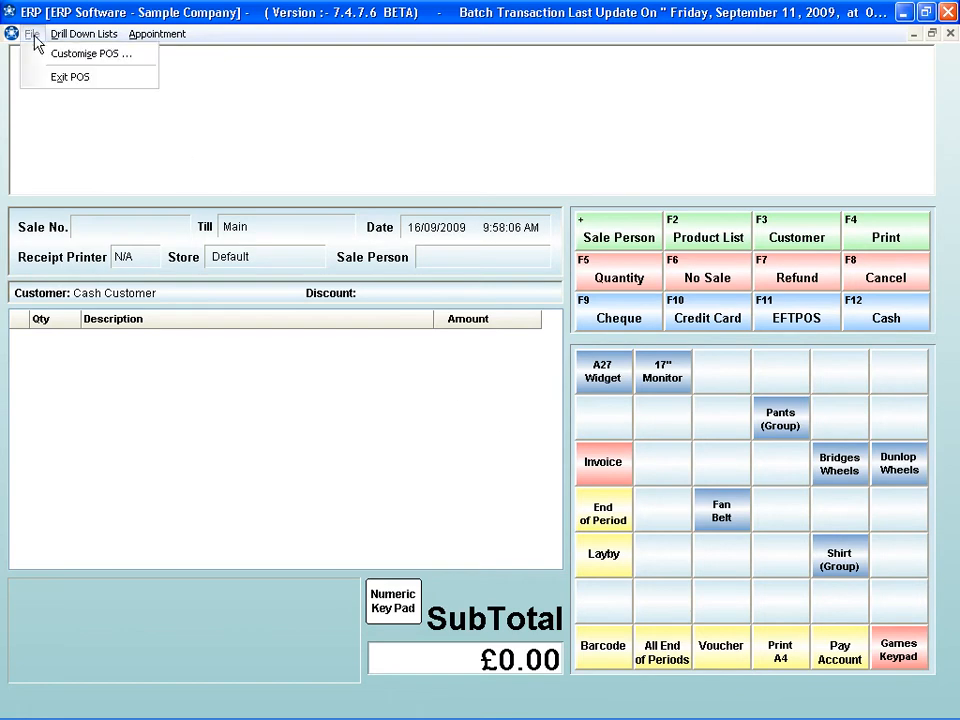
{"action": "left_click", "coordinate": [43, 55]}
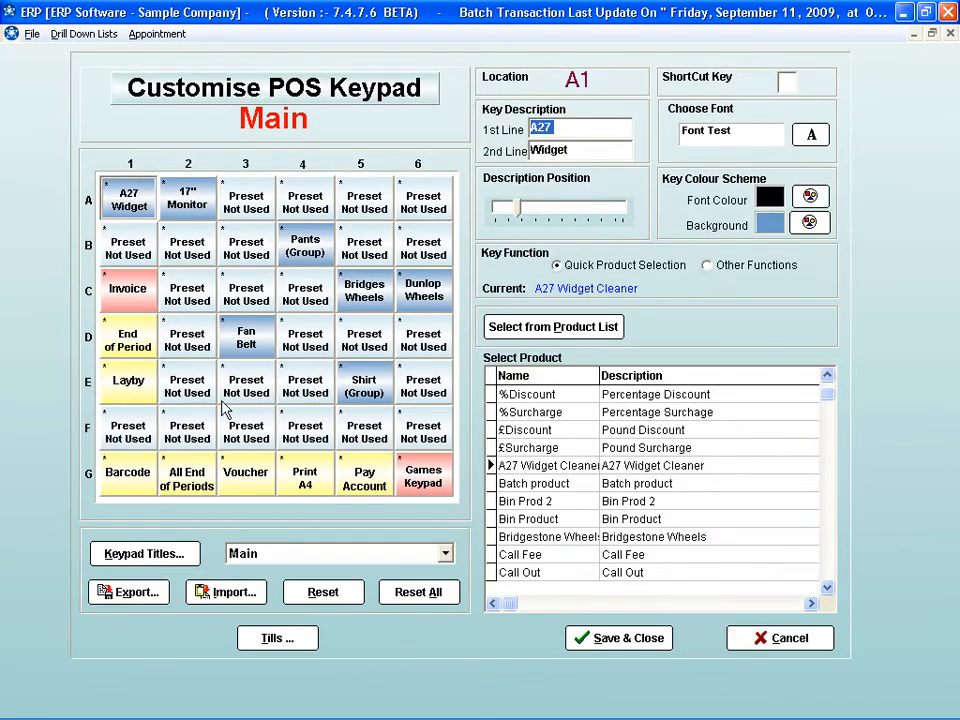
Make unused key E2 a quick product selection key for the product K/B 10 (Black Keyboard)
{"action": "left_click", "coordinate": [189, 389]}
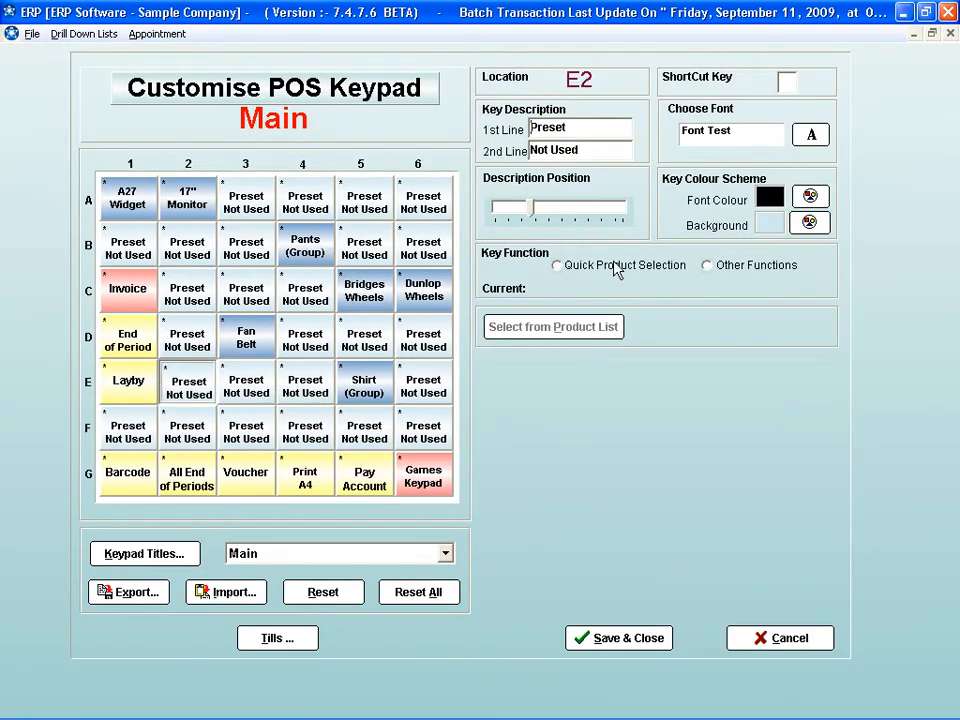
{"action": "left_click", "coordinate": [557, 267]}
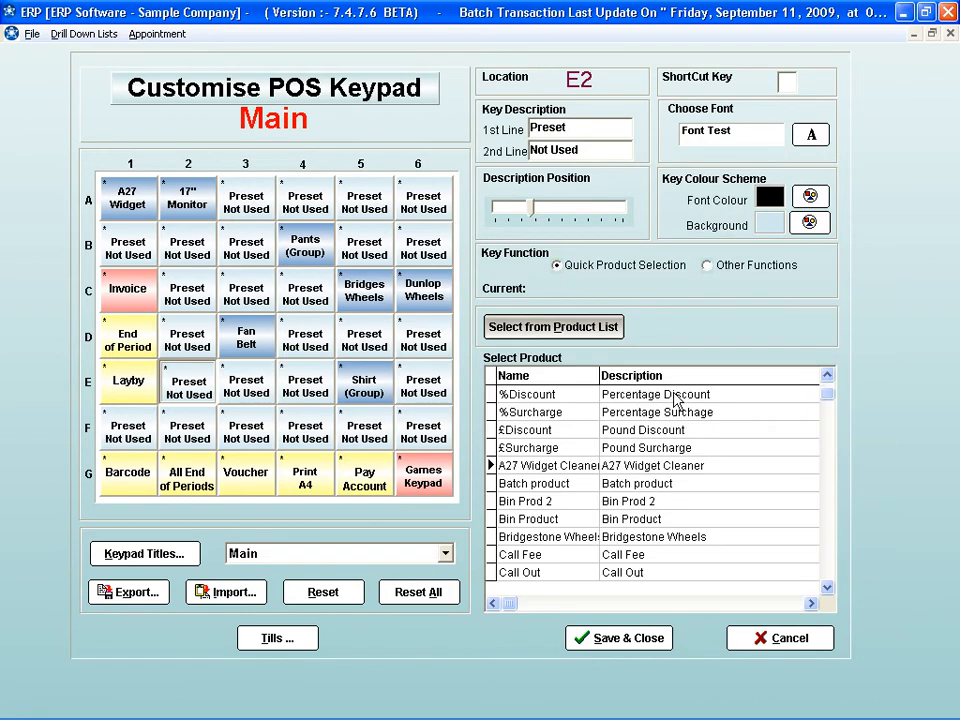
{"action": "left_click", "coordinate": [826, 568]}
{"action": "left_click", "coordinate": [826, 568]}
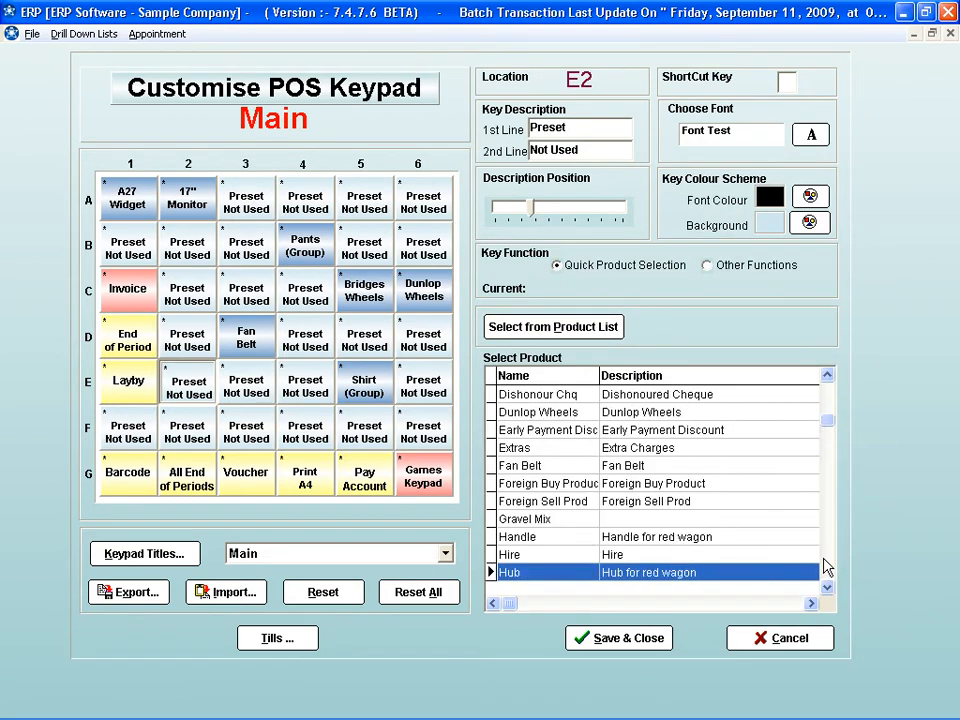
{"action": "left_click", "coordinate": [828, 588]}
{"action": "left_click", "coordinate": [828, 588]}
{"action": "left_click", "coordinate": [828, 588]}
{"action": "left_click", "coordinate": [828, 588]}
{"action": "left_click", "coordinate": [828, 588]}
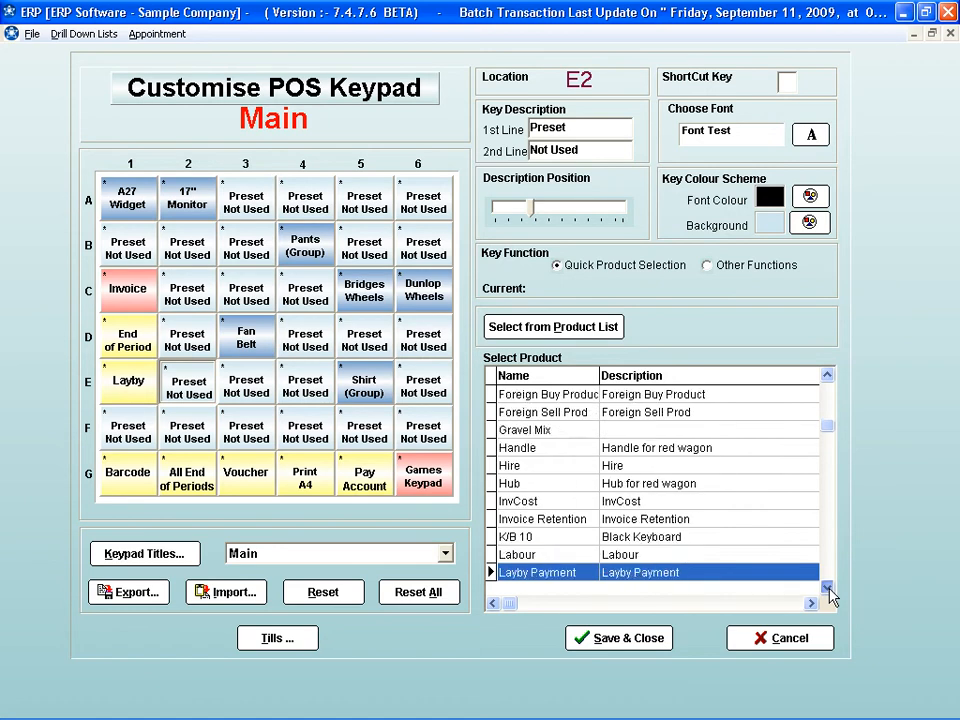
{"action": "left_click", "coordinate": [828, 588]}
{"action": "left_click", "coordinate": [558, 529]}
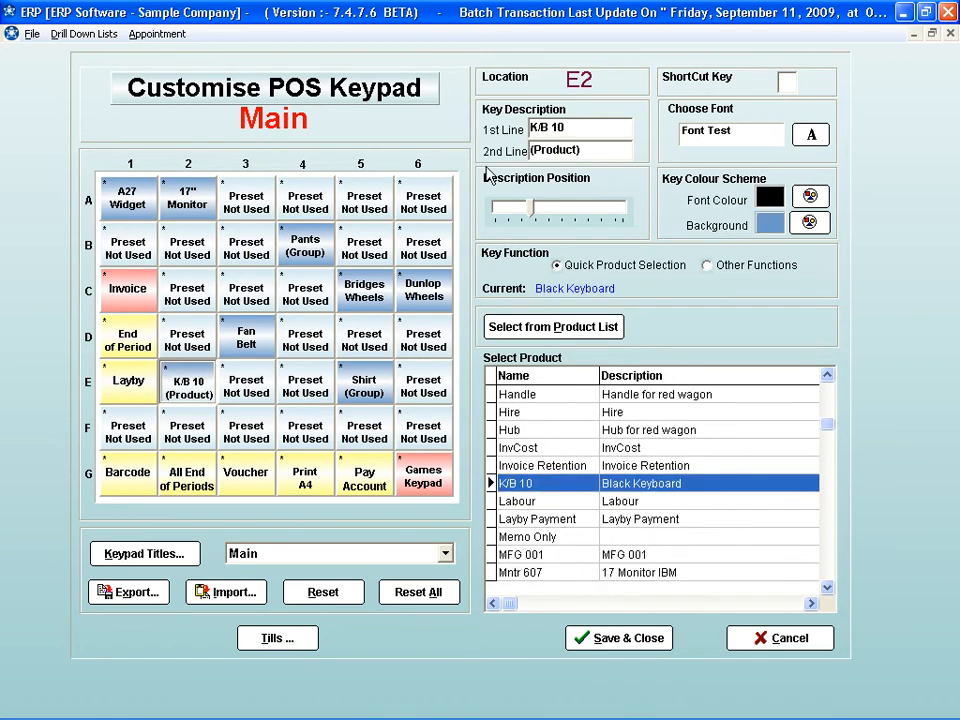
Label key E2 with Black on the first line and Keyboard on the second, and adjust the position of its description
{"action": "left_click_drag", "start_coordinate": [566, 124], "coordinate": [527, 128]}
{"action": "type", "text": "Black"}
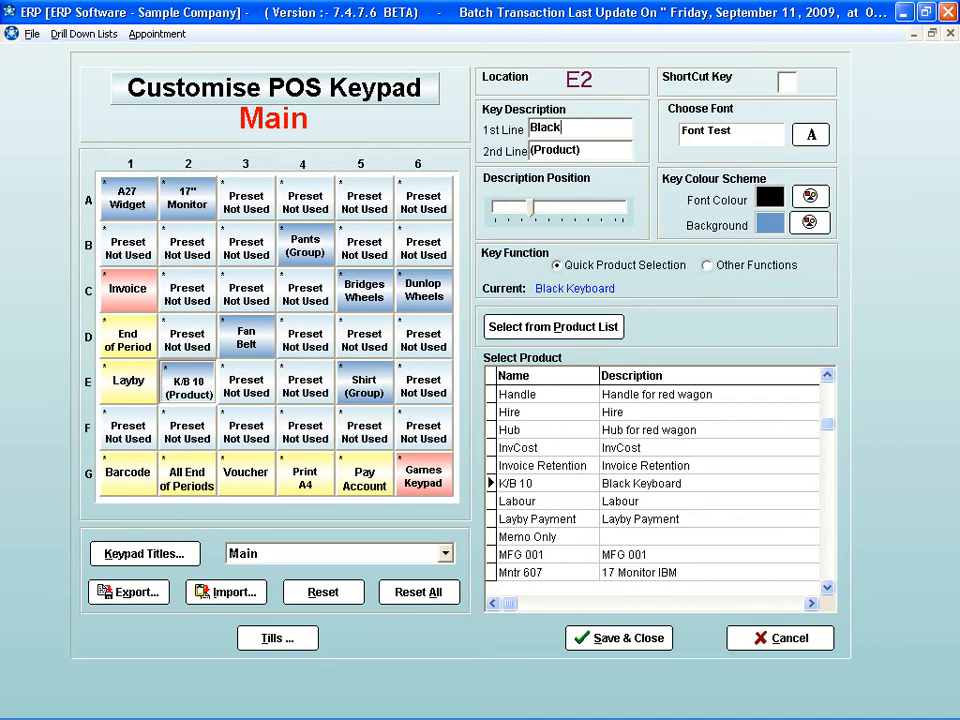
{"action": "key", "text": "Tab"}
{"action": "type", "text": "K"}
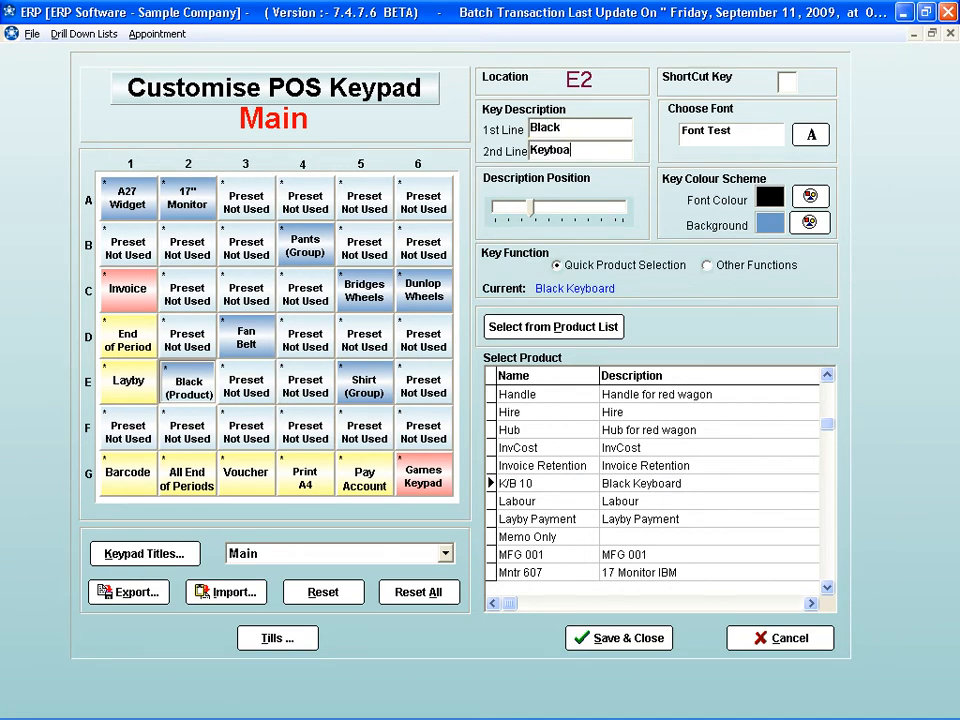
{"action": "left_click", "coordinate": [521, 213]}
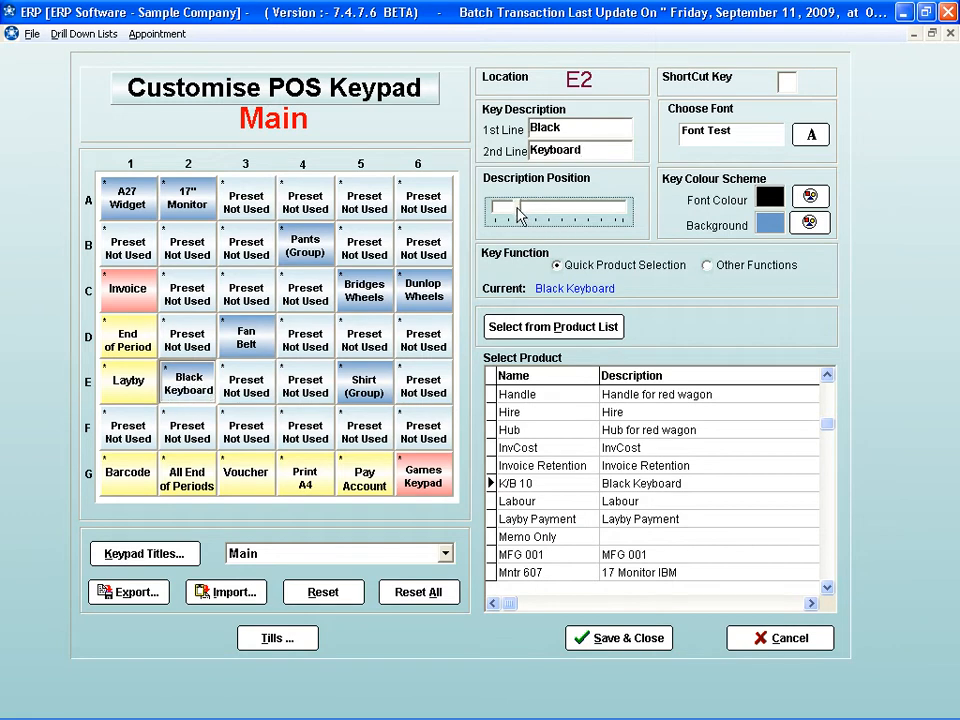
{"action": "left_click", "coordinate": [165, 383]}
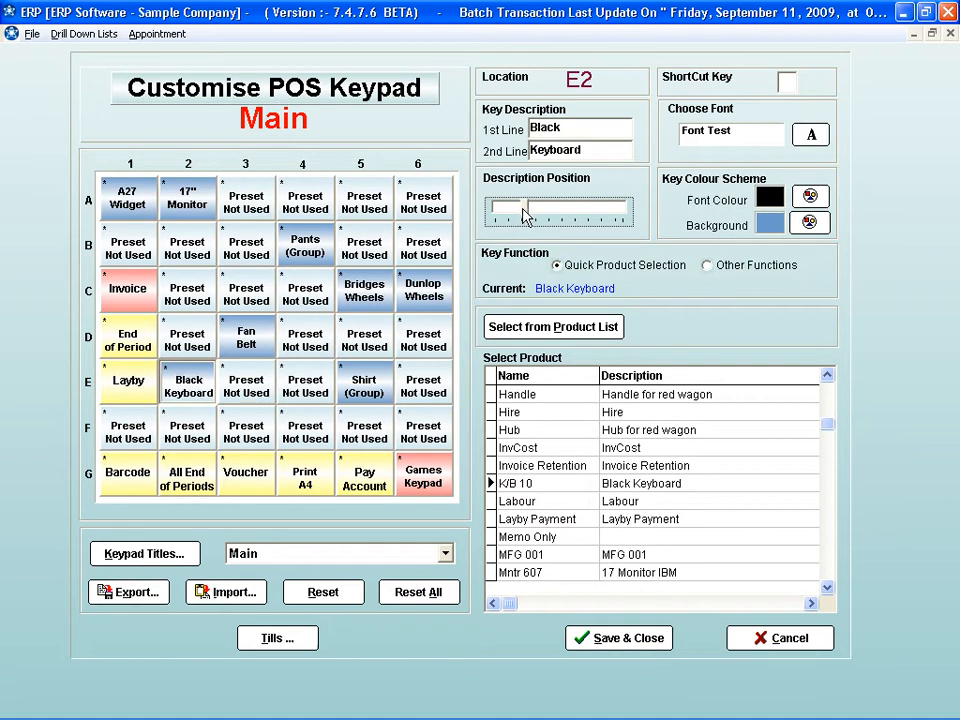
Give key E2 the shortcut key B and a pink background, and save the keypad
{"action": "left_click", "coordinate": [790, 82]}
{"action": "type", "text": "B"}
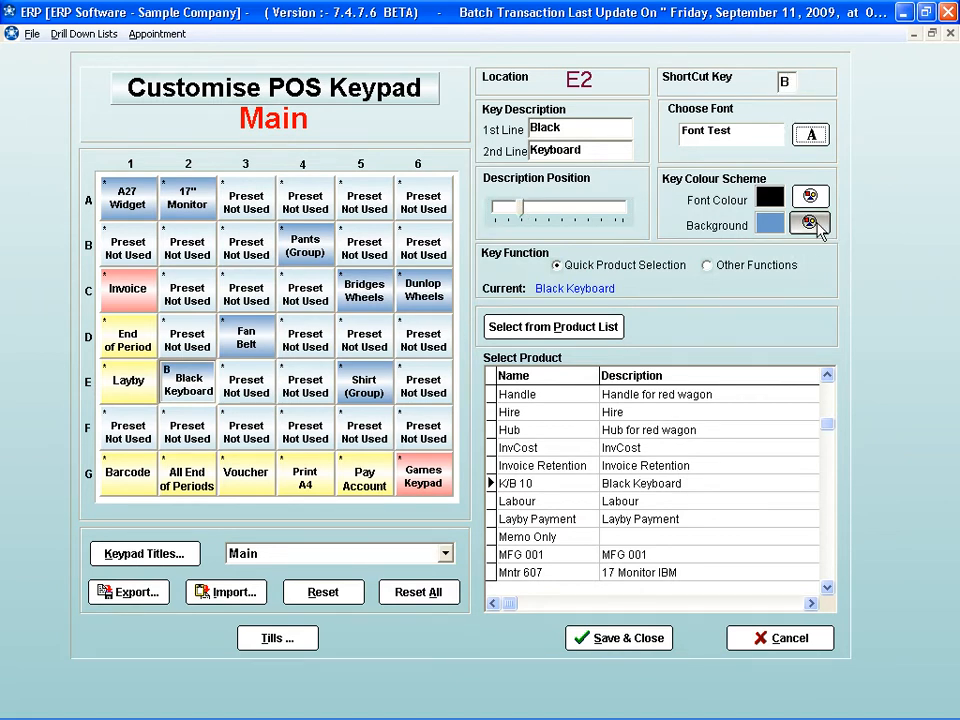
{"action": "left_click", "coordinate": [810, 223]}
{"action": "left_click", "coordinate": [536, 195]}
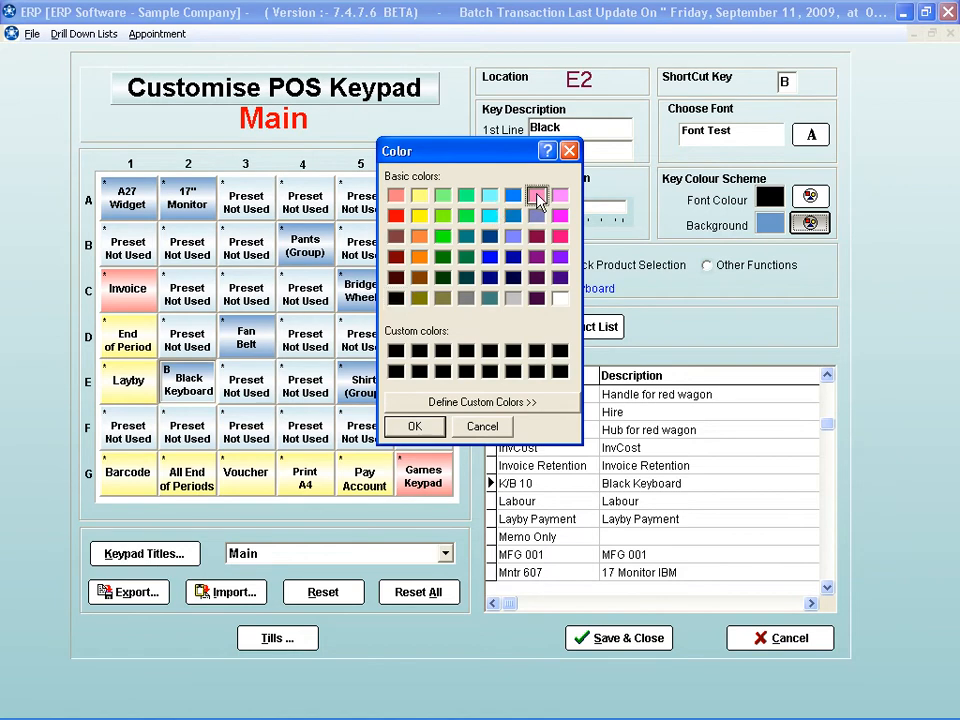
{"action": "left_click", "coordinate": [430, 426]}
{"action": "left_click", "coordinate": [616, 640]}
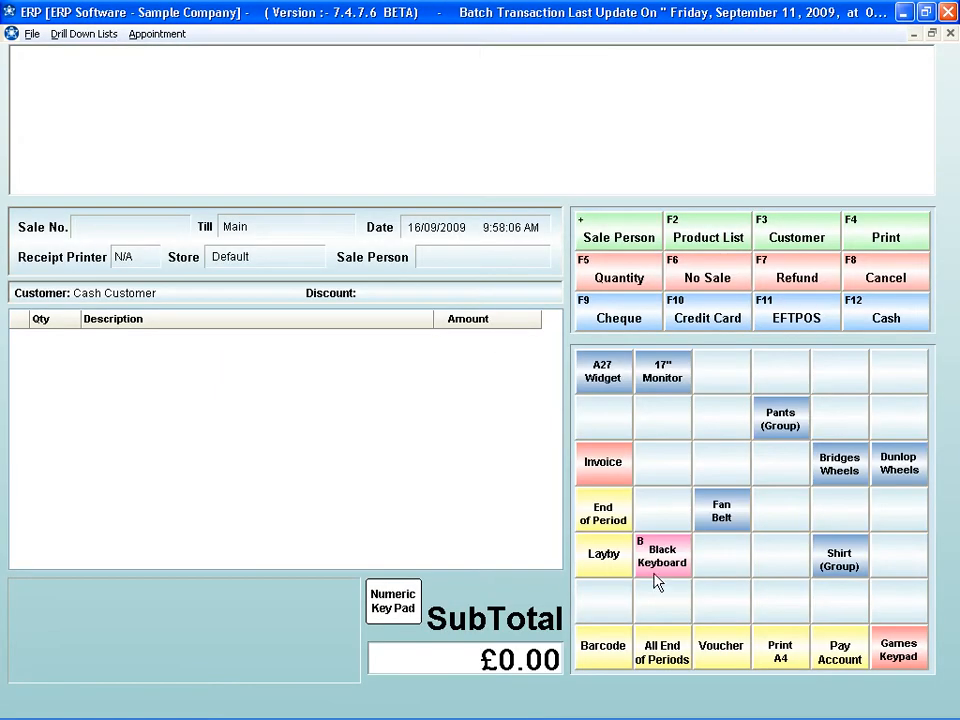
Sell one Black Keyboard under the second sale person in the list, and complete the sale with £30 cash tendered
{"action": "left_click", "coordinate": [668, 562]}
{"action": "double_click", "coordinate": [407, 328]}
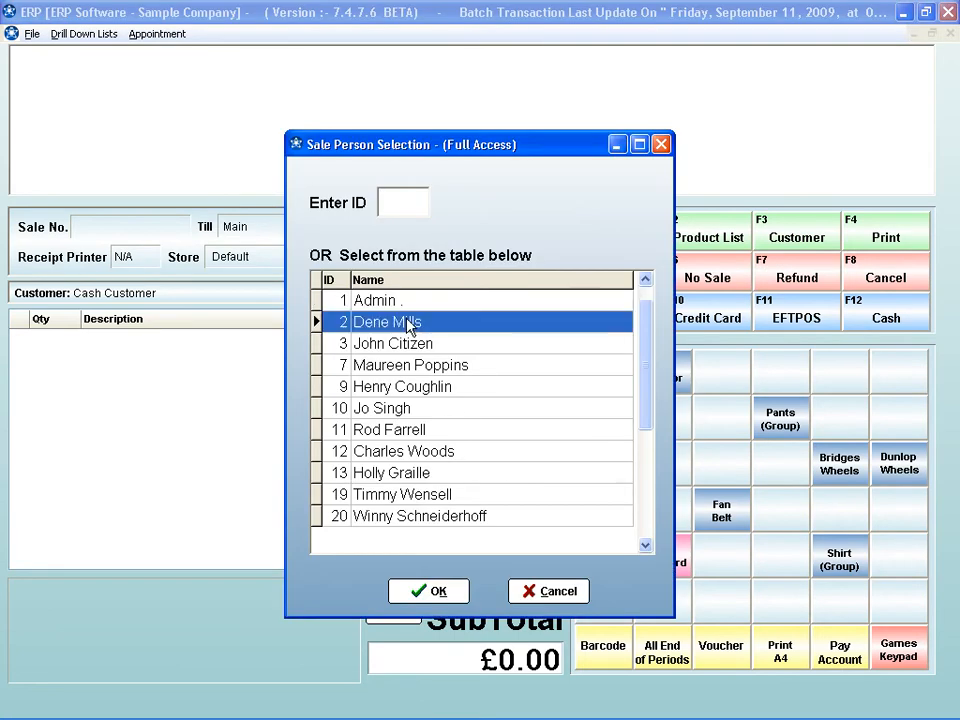
{"action": "left_click", "coordinate": [886, 320]}
{"action": "type", "text": "30"}
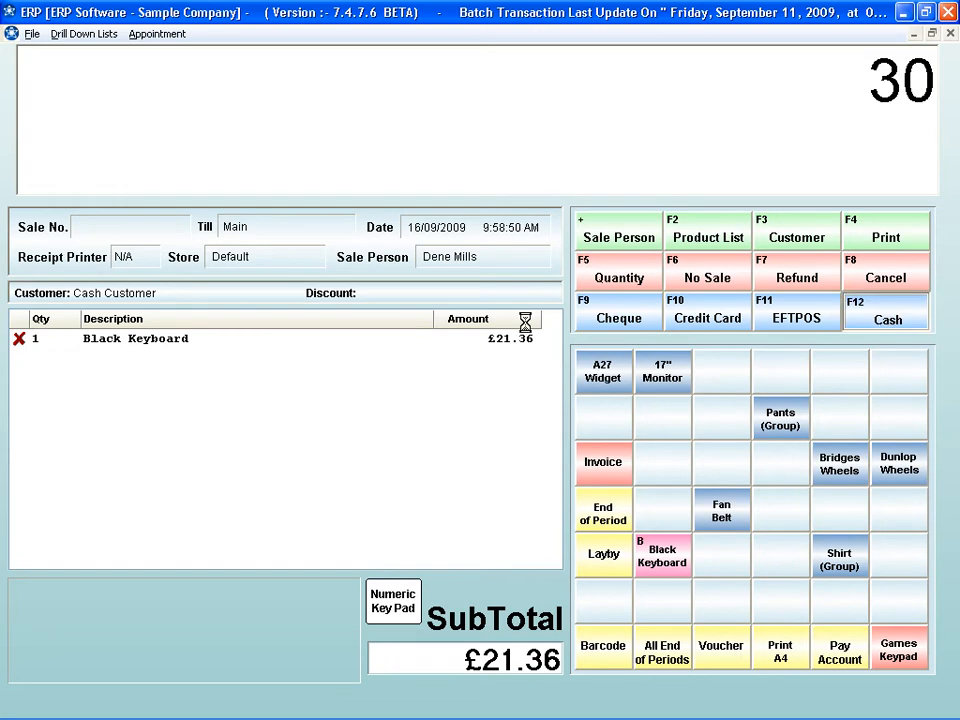
{"action": "key", "text": "Return"}
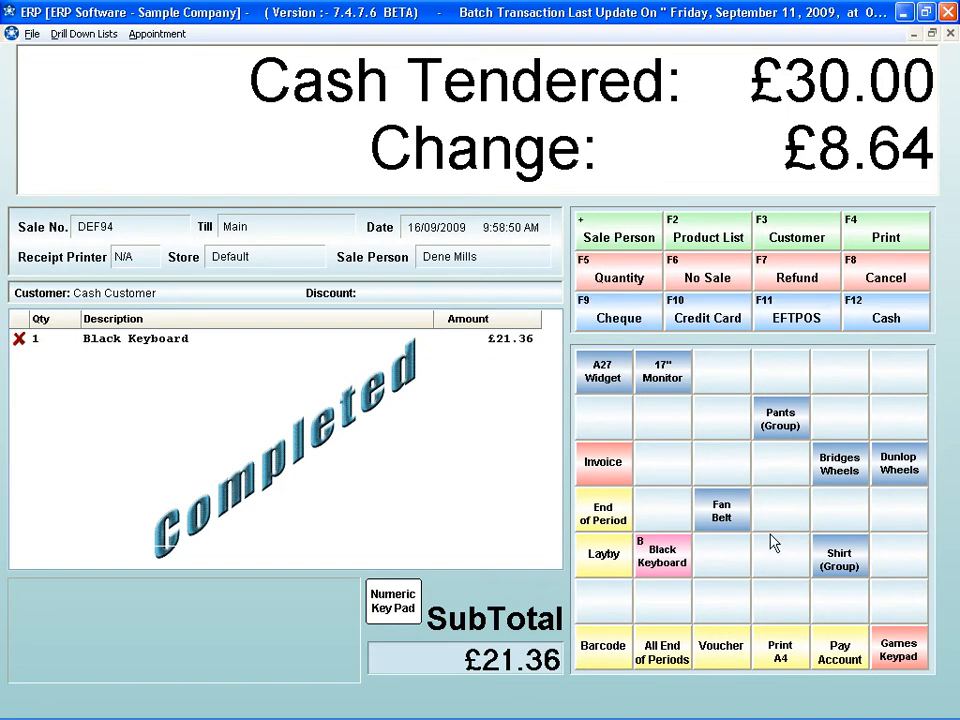
Reopen the keypad customisation without saving changes, examine the list of keypad titles to its end, and cancel it
{"action": "left_click", "coordinate": [32, 34]}
{"action": "left_click", "coordinate": [53, 62]}
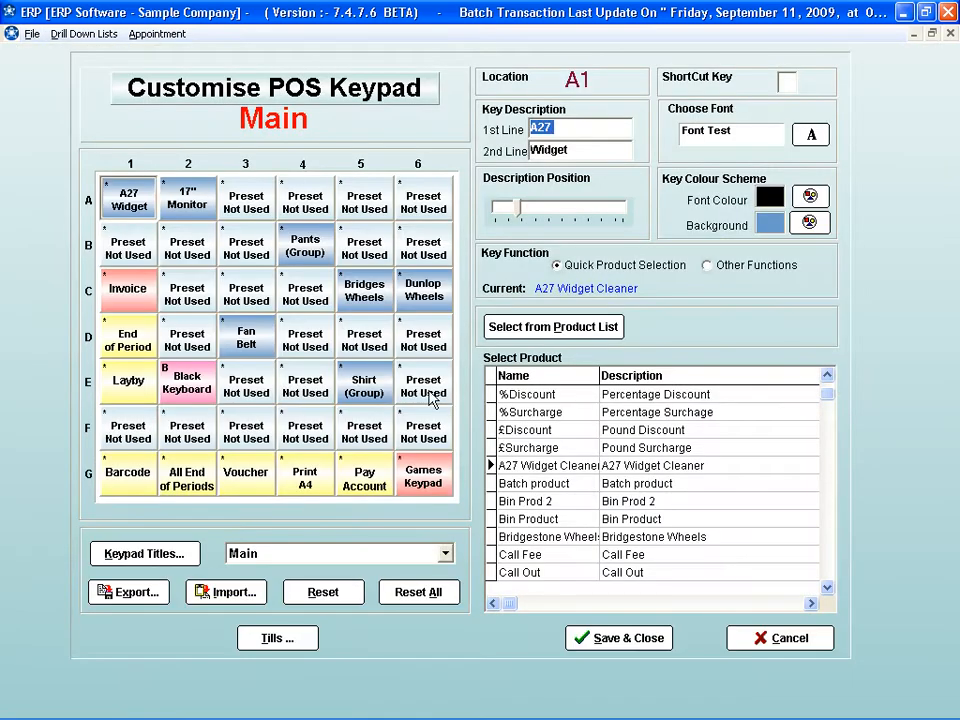
{"action": "left_click", "coordinate": [146, 560]}
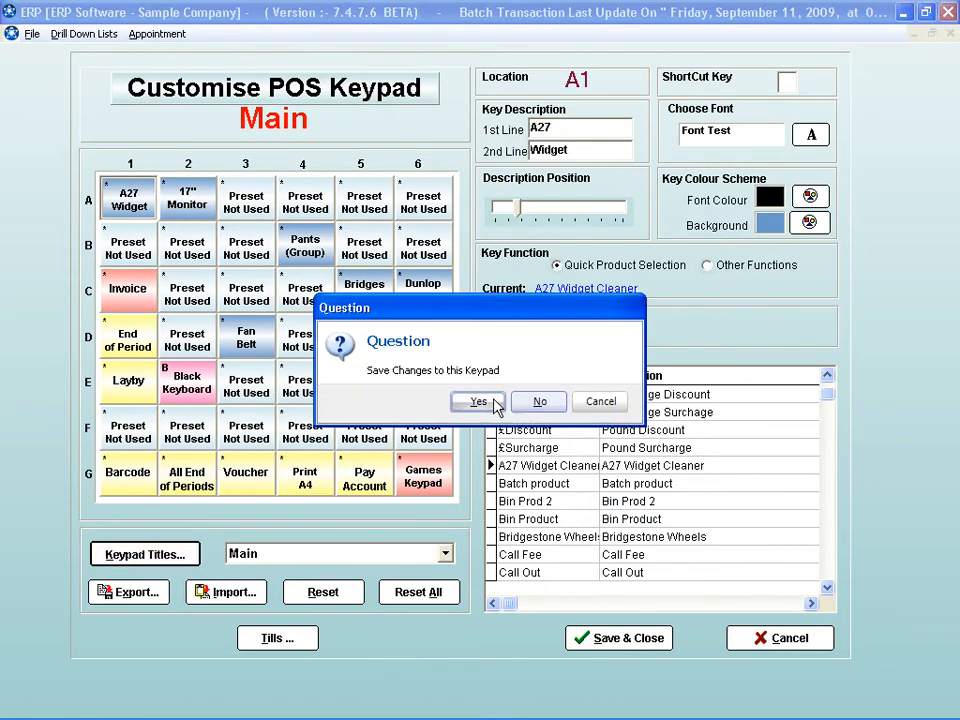
{"action": "left_click", "coordinate": [542, 401]}
{"action": "left_click_drag", "start_coordinate": [440, 286], "coordinate": [441, 535]}
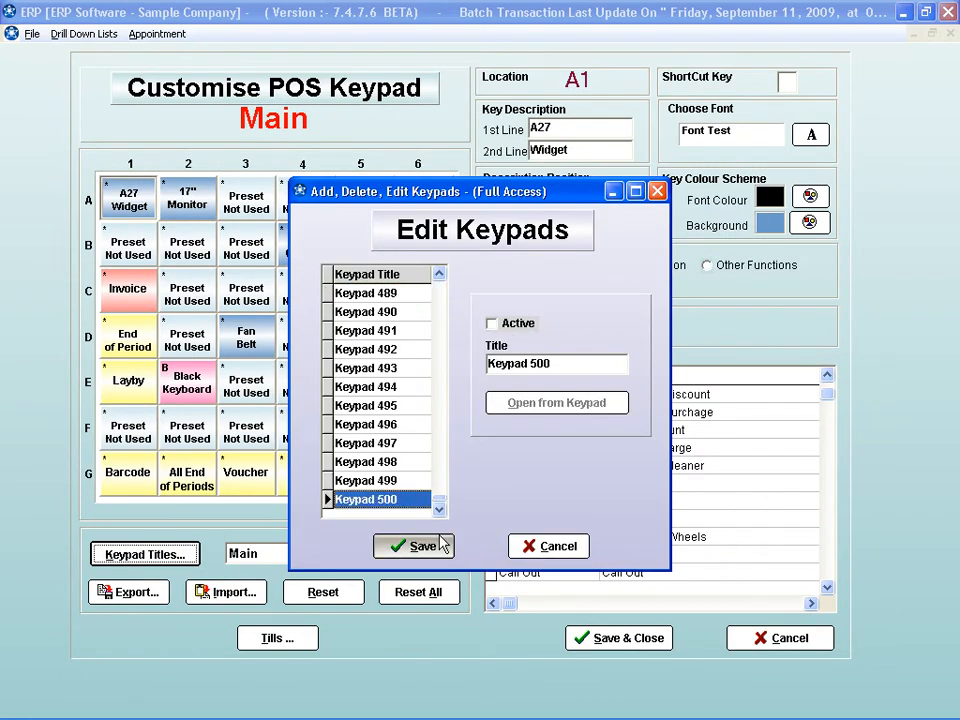
{"action": "left_click", "coordinate": [545, 548]}
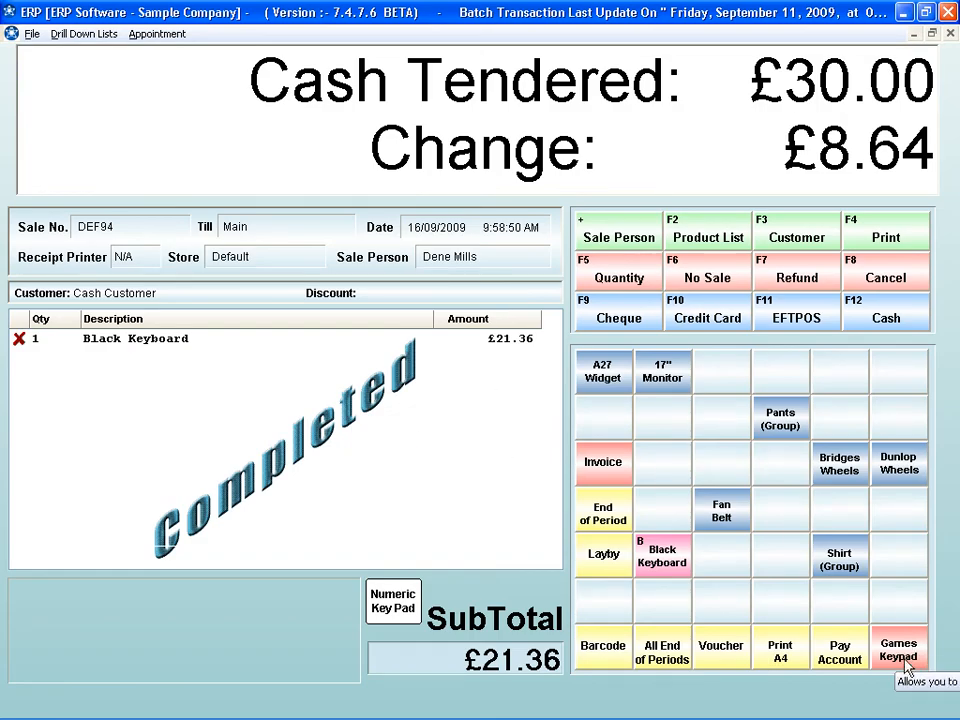
Start a sale with the A4 Mouse from the Games keypad, choose the second sale person, and add the Black Keyboard and 17" Monitor
{"action": "left_click", "coordinate": [900, 650]}
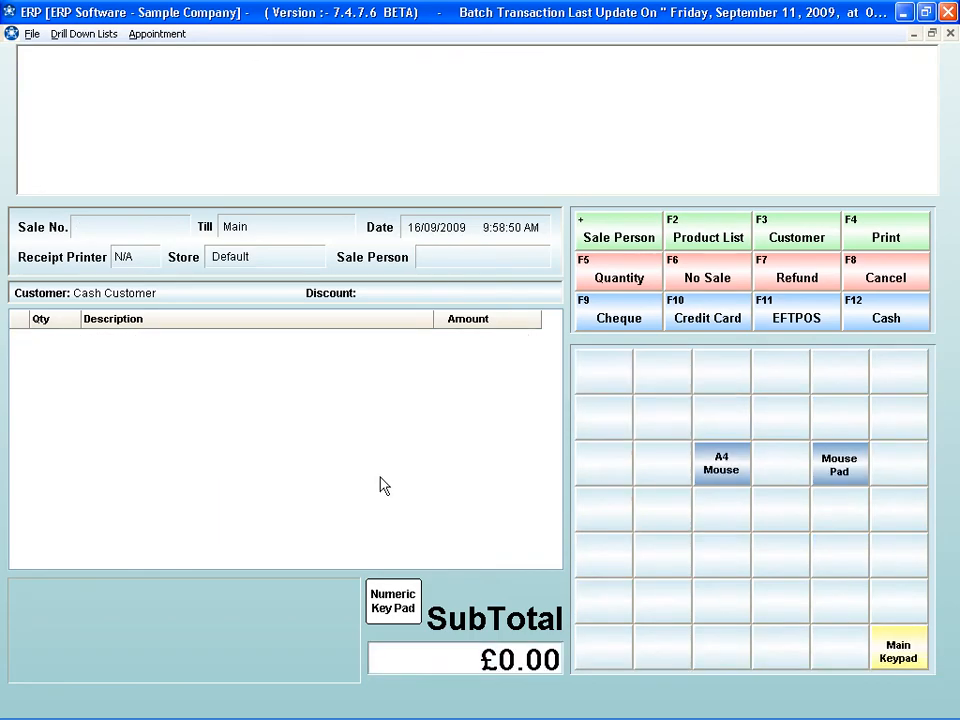
{"action": "left_click", "coordinate": [740, 480]}
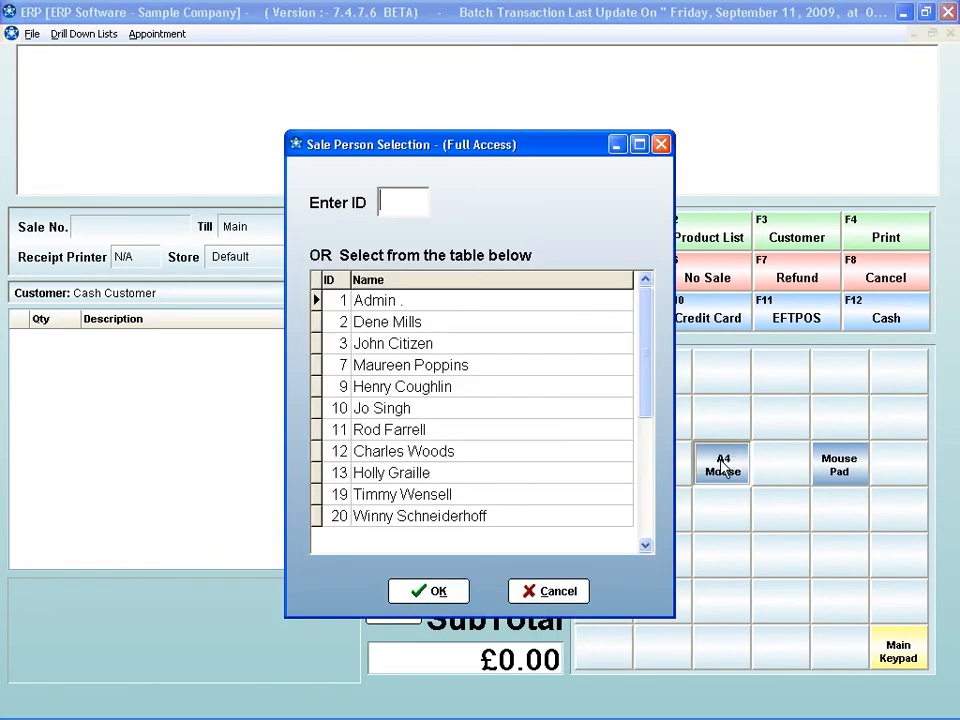
{"action": "double_click", "coordinate": [398, 322]}
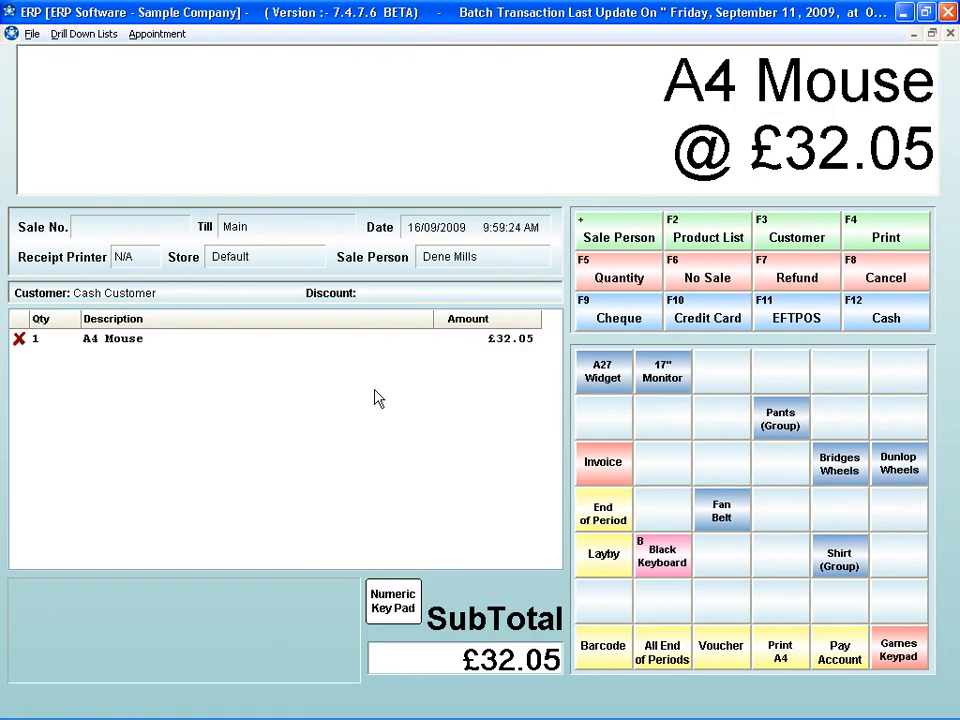
{"action": "left_click", "coordinate": [667, 562]}
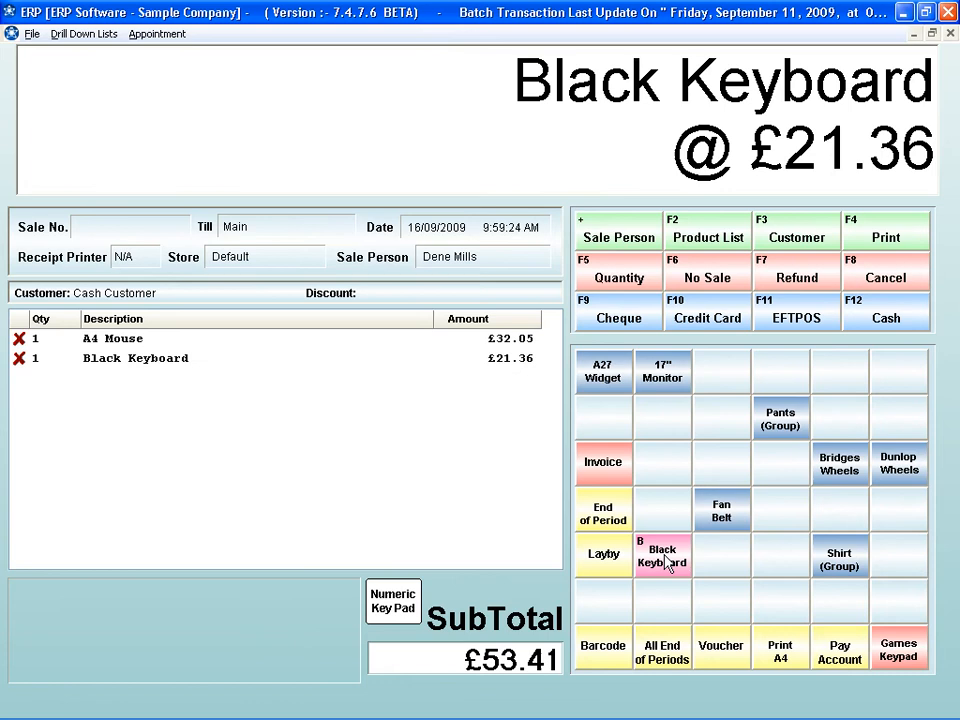
{"action": "left_click", "coordinate": [662, 372]}
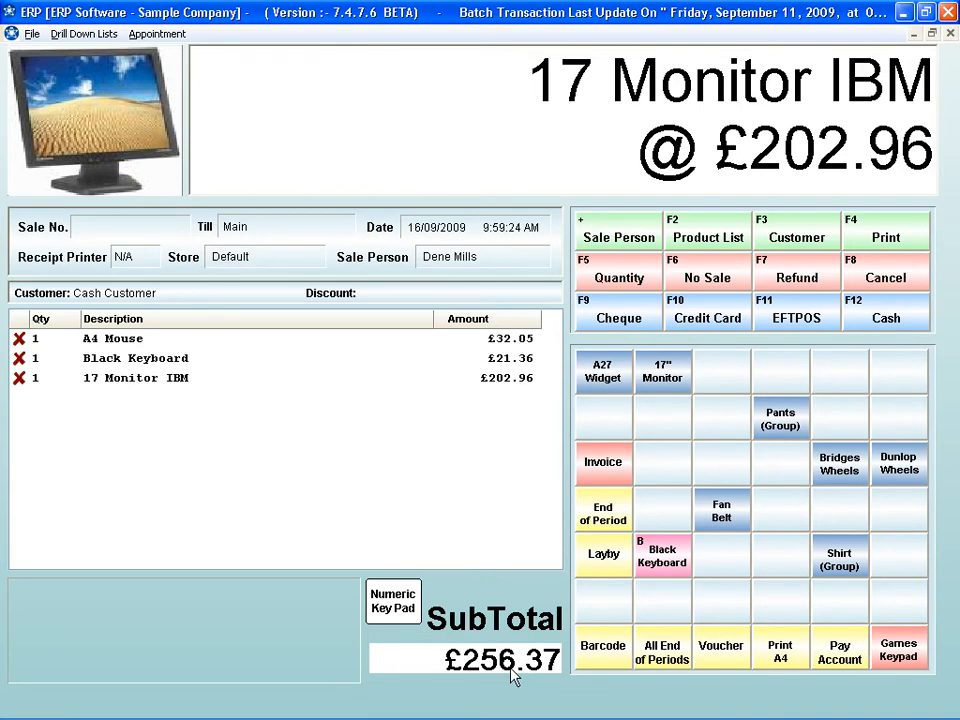
Split the payment into £100 by credit card and £50 by EFTPOS, with the remaining balance in cash
{"action": "type", "text": "100"}
{"action": "left_click", "coordinate": [696, 318]}
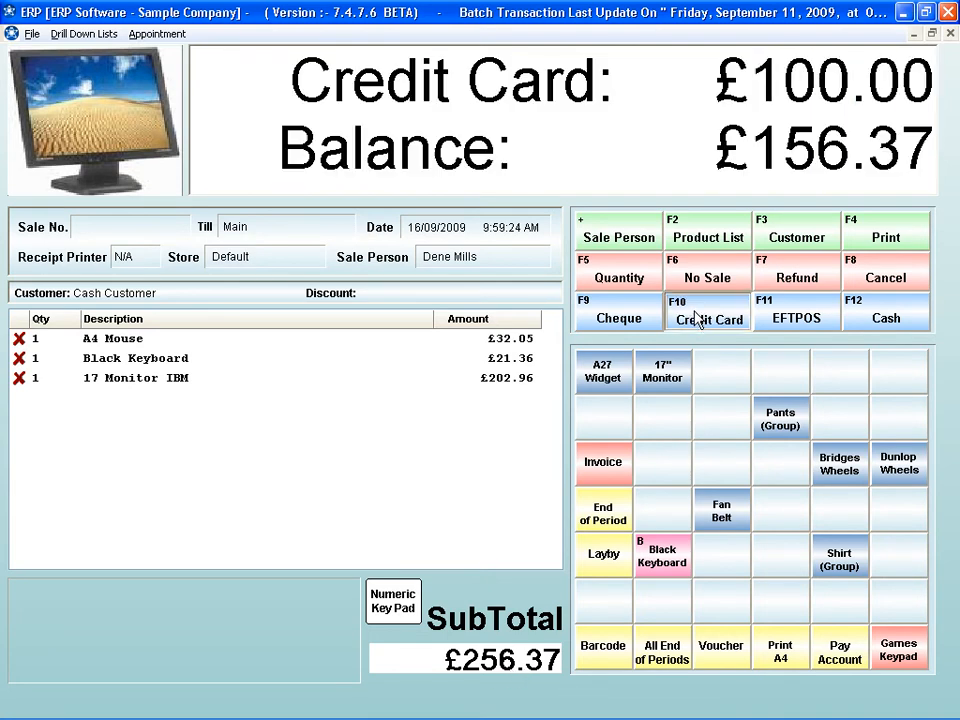
{"action": "type", "text": "50"}
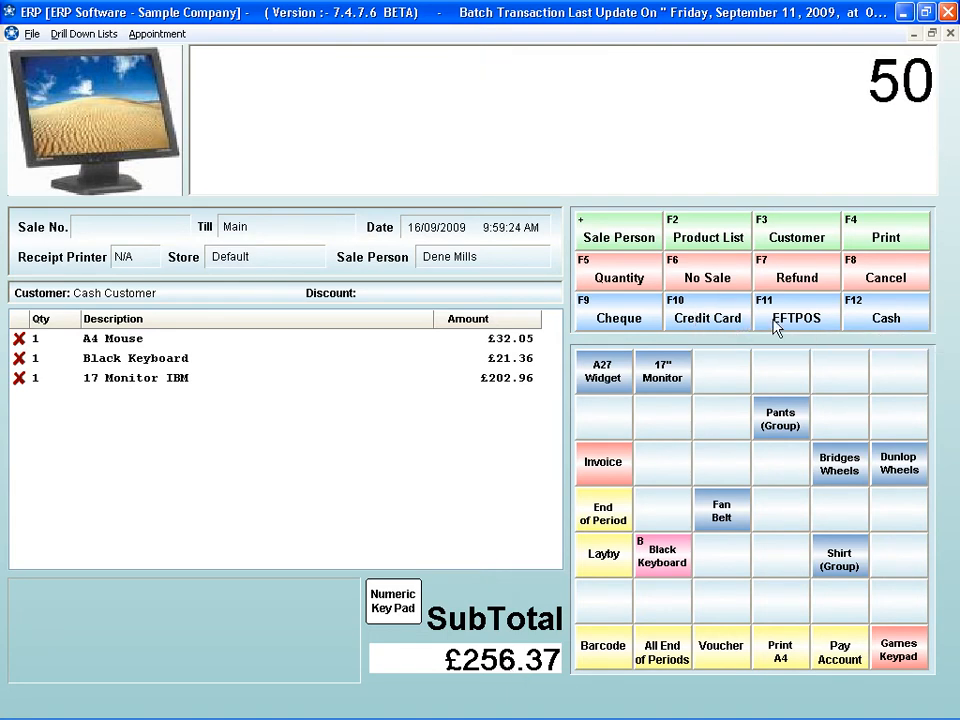
{"action": "left_click", "coordinate": [790, 319]}
{"action": "left_click", "coordinate": [889, 318]}
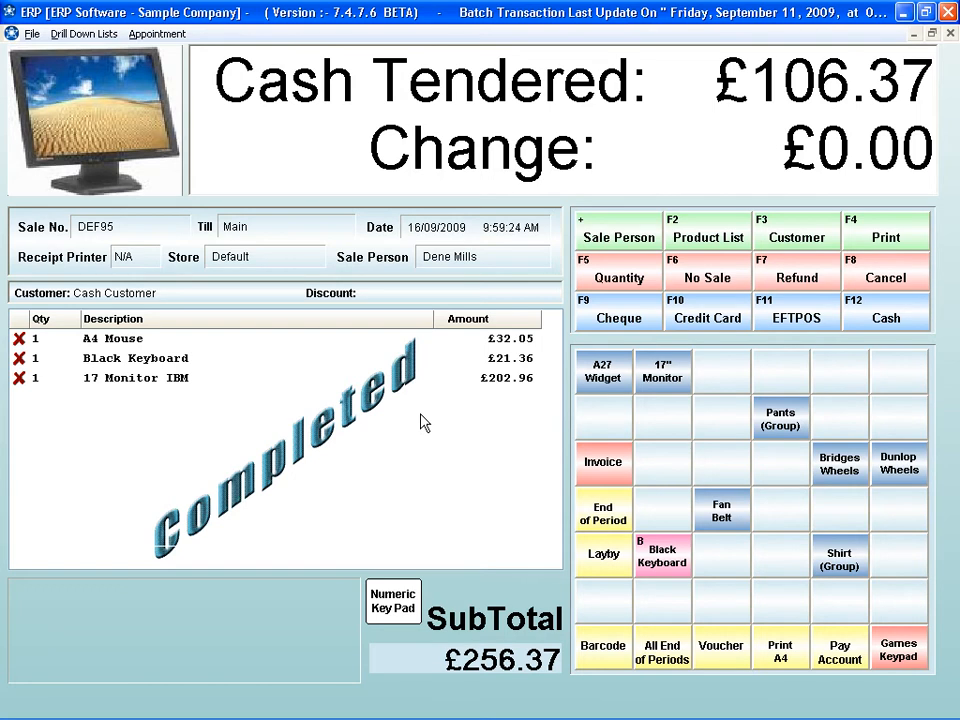
Show the Games keypad, return to the Main keypad, and leave the point of sale
{"action": "left_click", "coordinate": [898, 650]}
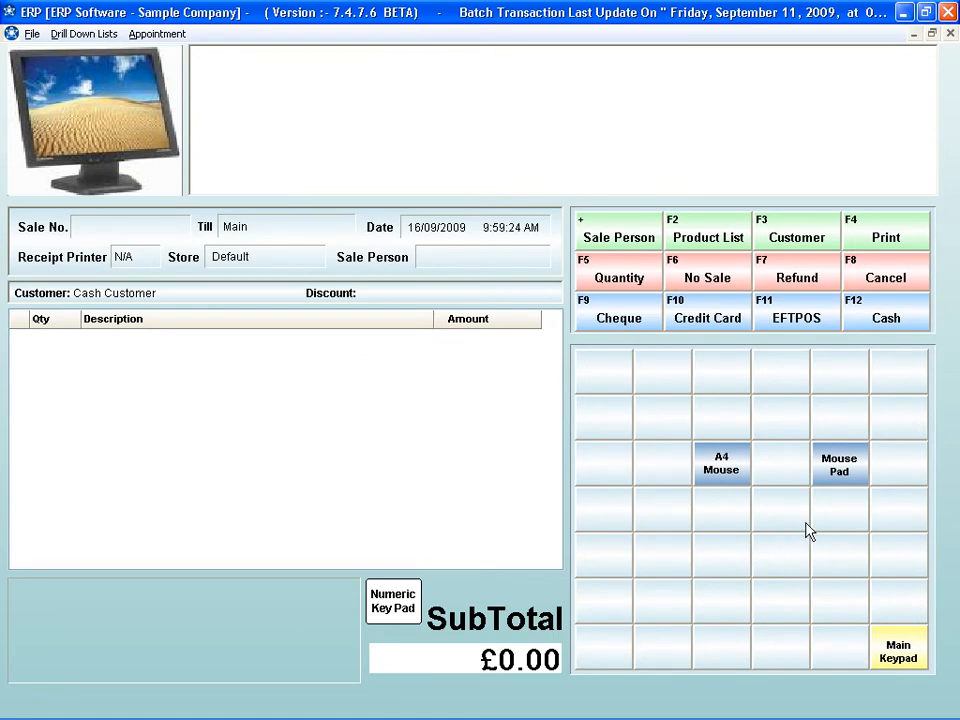
{"action": "left_click", "coordinate": [889, 645]}
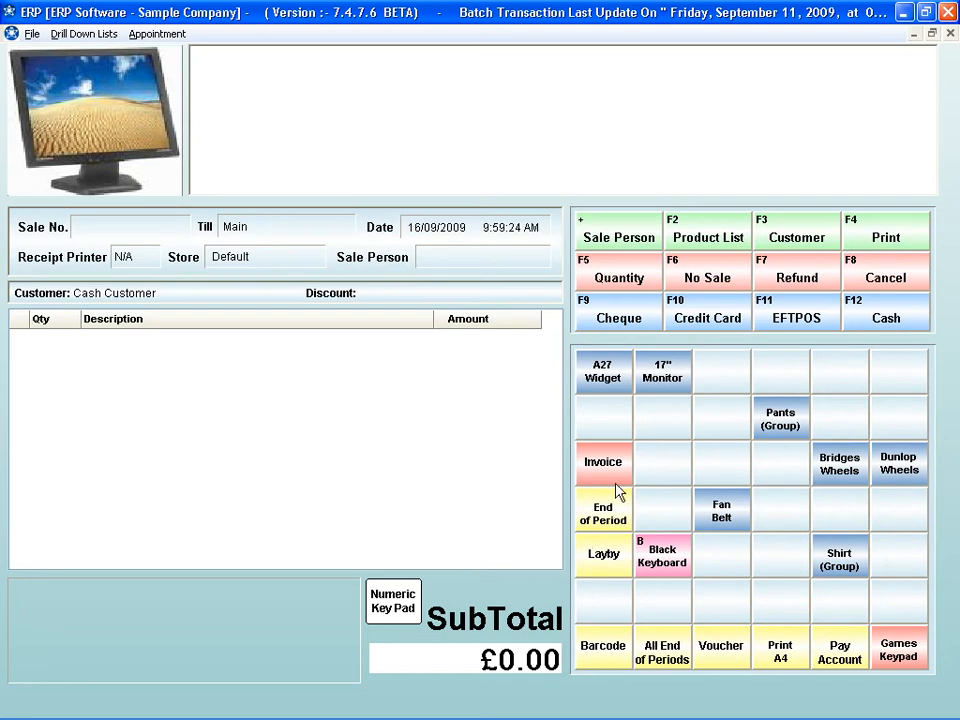
{"action": "key", "text": "Escape"}
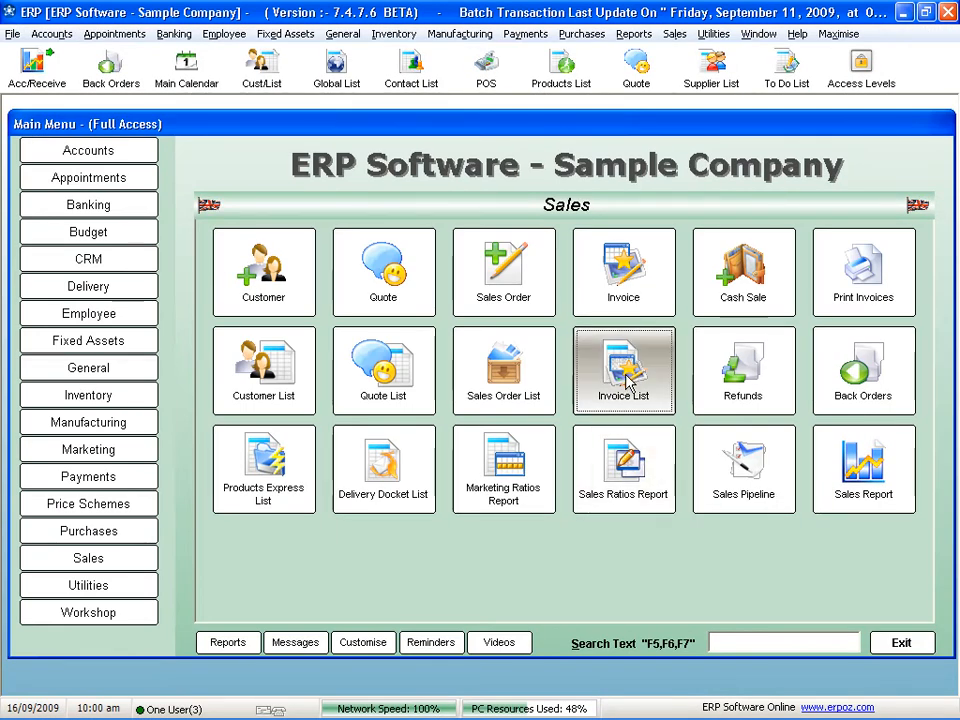
Examine the newest cash sale from the invoice list, including its product lines and split payment, and close the list
{"action": "left_click", "coordinate": [628, 378]}
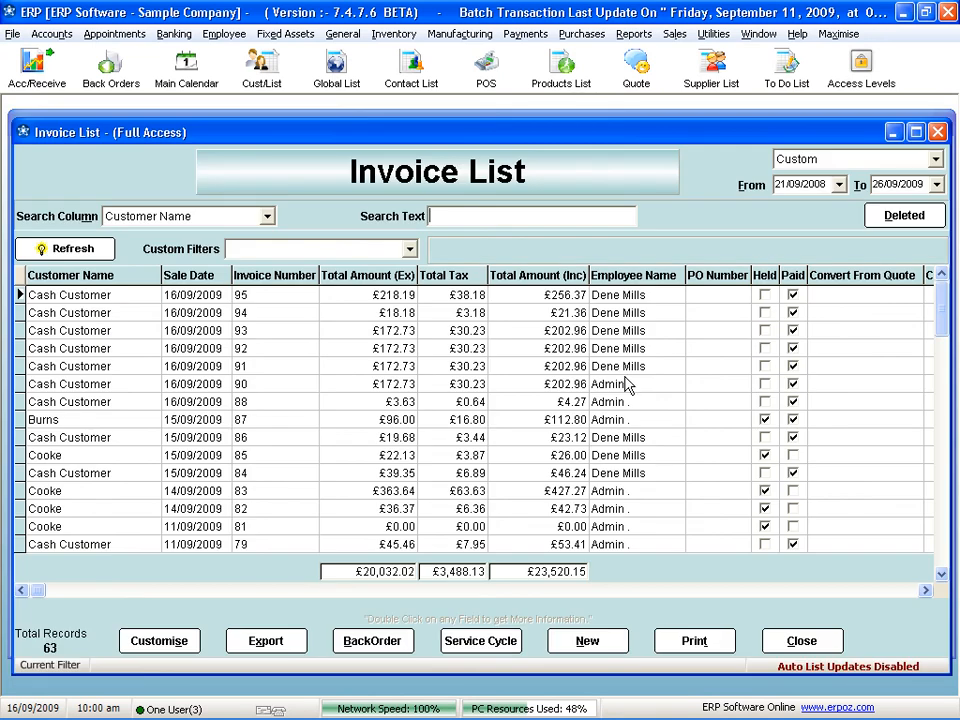
{"action": "double_click", "coordinate": [450, 295]}
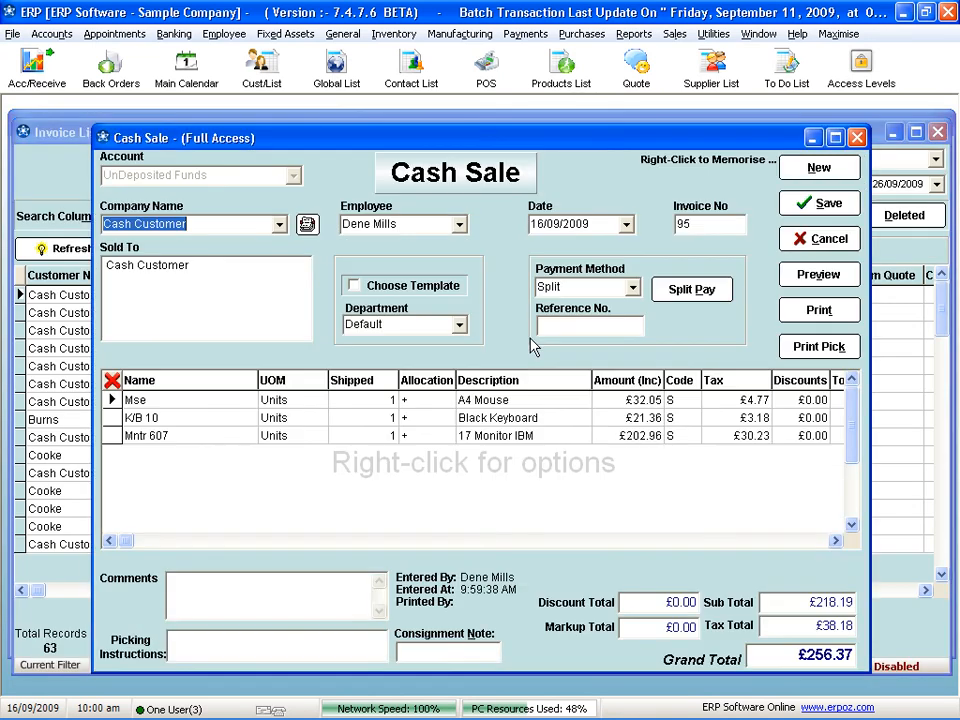
{"action": "left_click", "coordinate": [800, 203]}
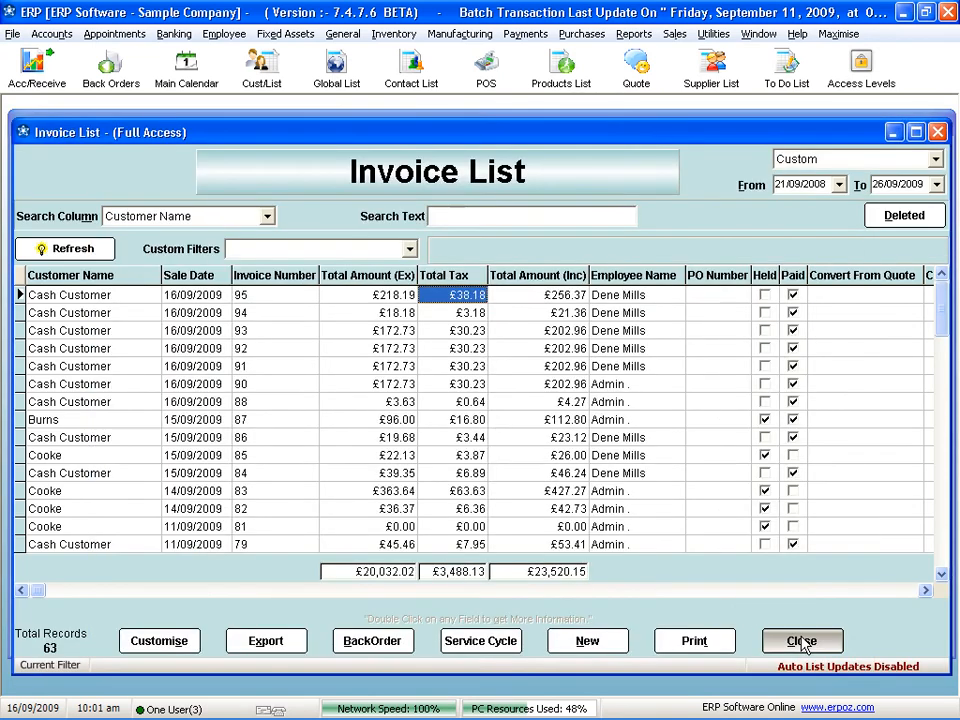
{"action": "left_click", "coordinate": [801, 640]}
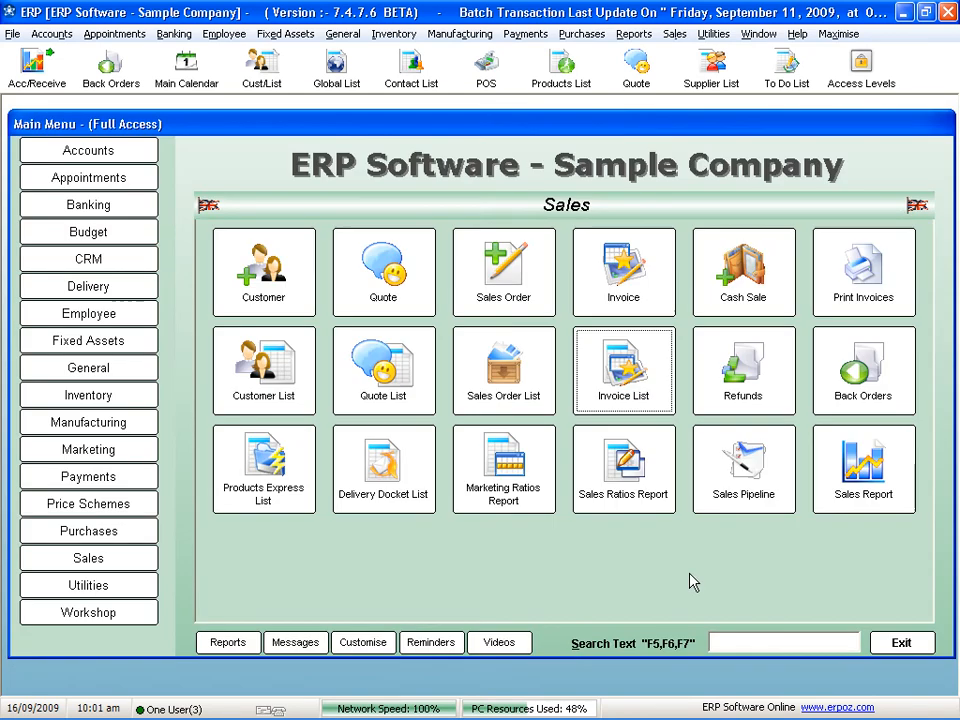
Examine the Main till's assignments and customer display setup from the POS keypad customisation, and cancel back to the sale screen
{"action": "left_click", "coordinate": [487, 68]}
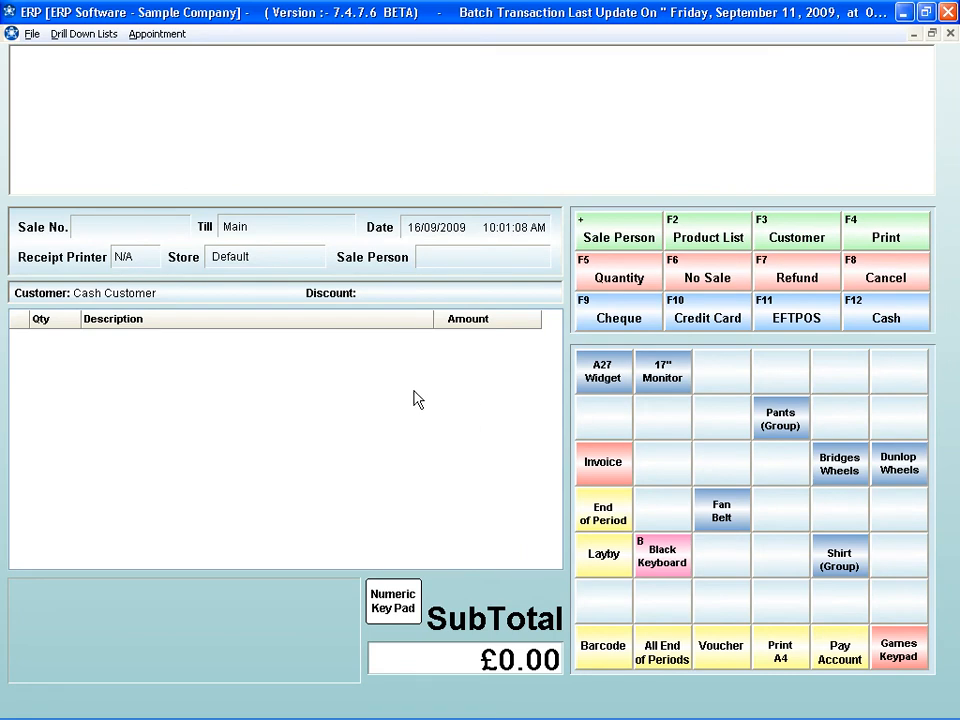
{"action": "left_click", "coordinate": [32, 34]}
{"action": "left_click", "coordinate": [36, 53]}
{"action": "left_click", "coordinate": [278, 637]}
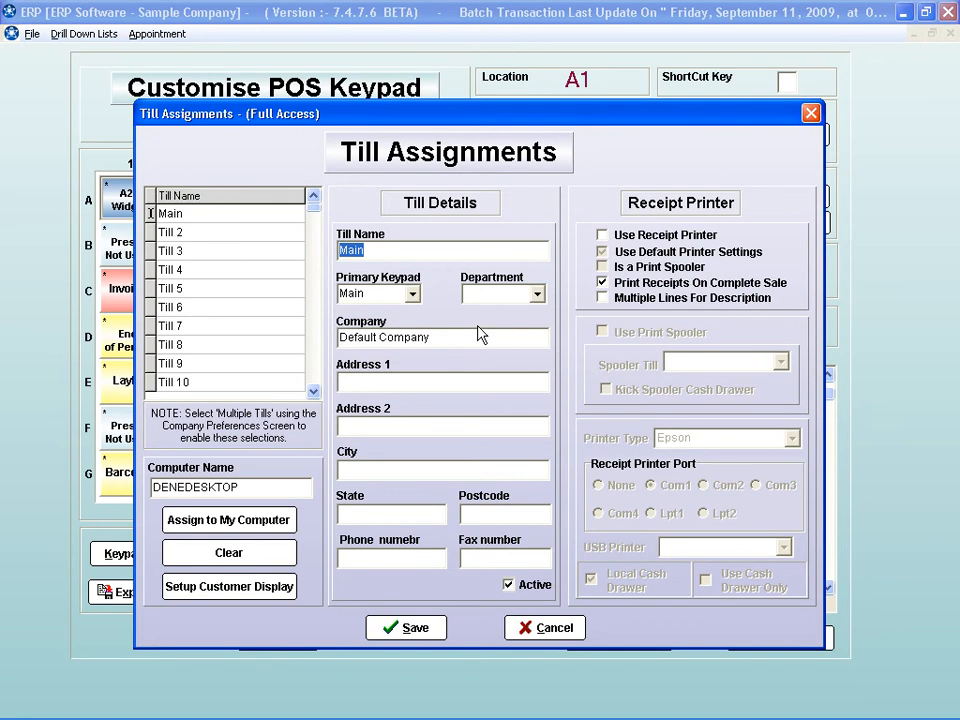
{"action": "left_click", "coordinate": [255, 587]}
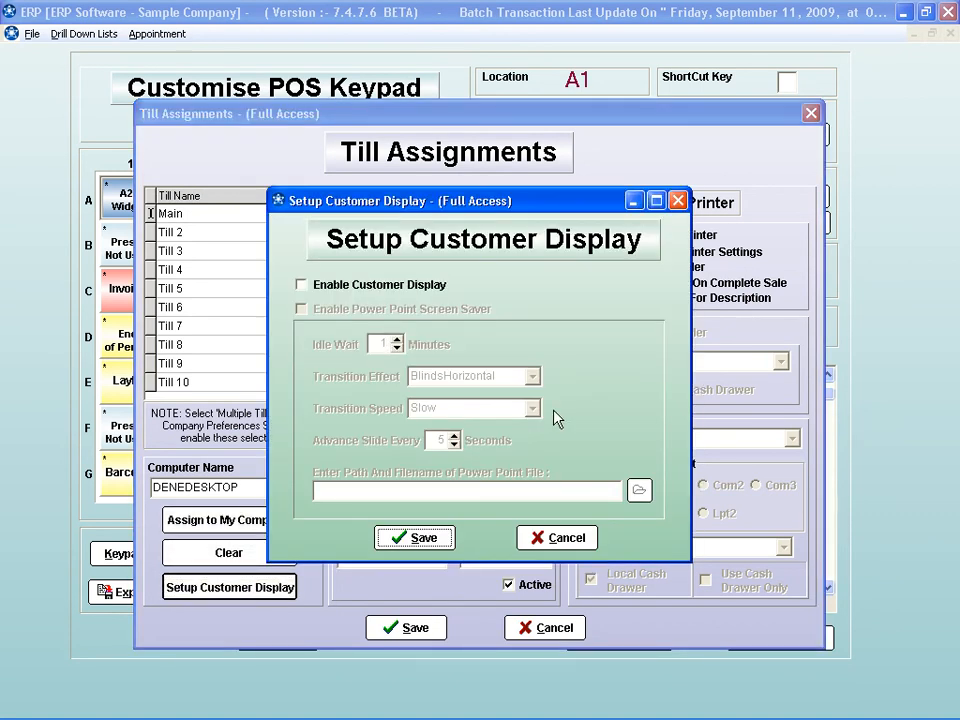
{"action": "left_click", "coordinate": [566, 540]}
{"action": "left_click", "coordinate": [560, 630]}
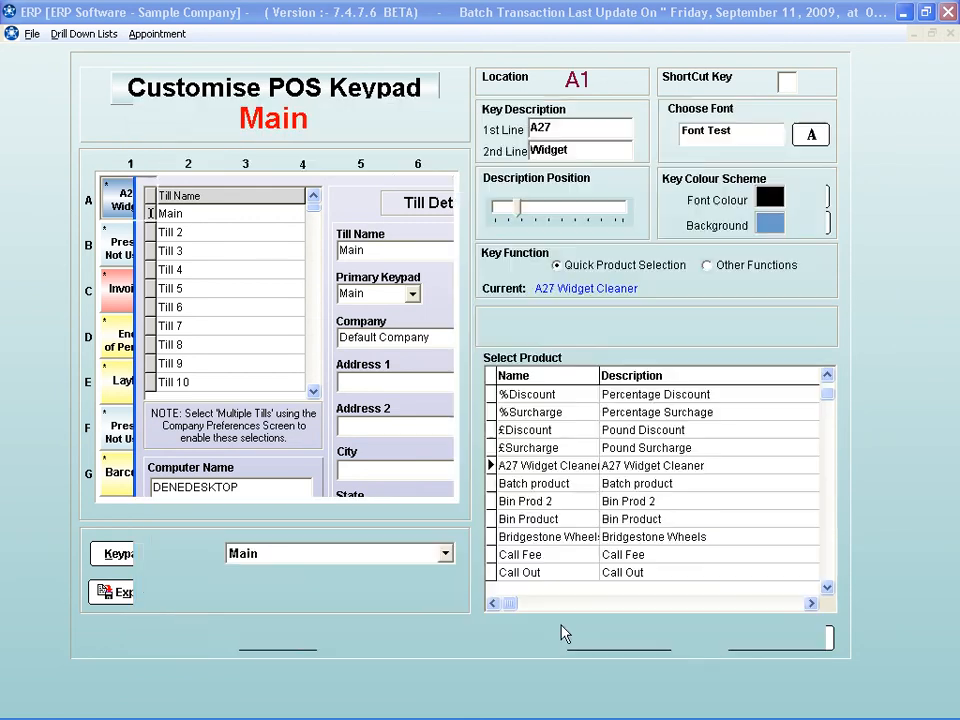
{"action": "key", "text": "Escape"}
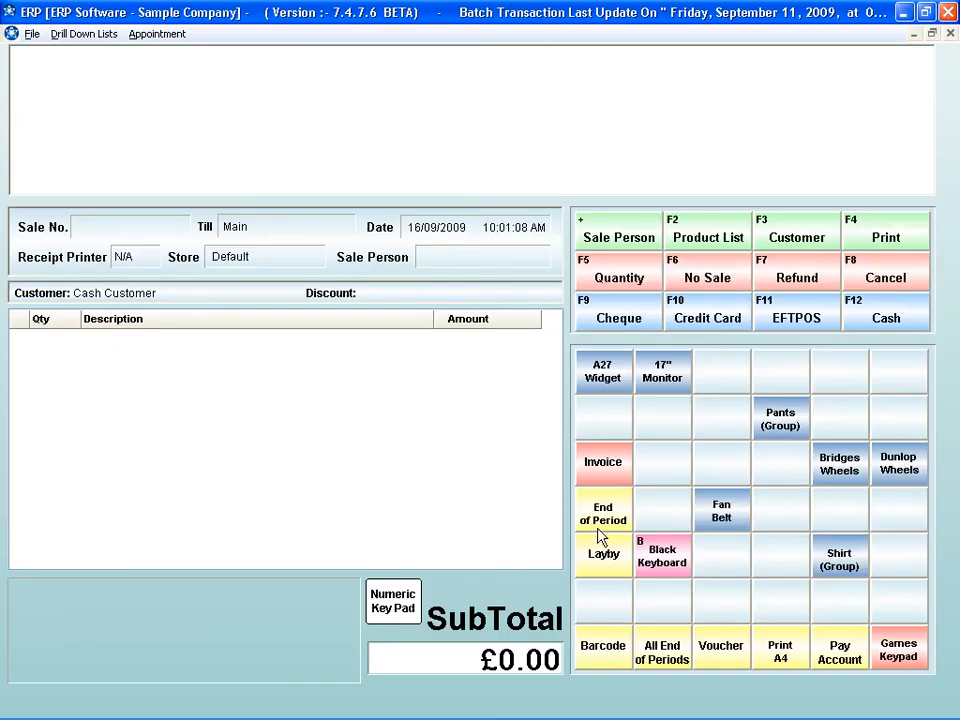
Sell one 17" Monitor under the second listed sales person, take full cash payment, and leave the point of sale
{"action": "left_click", "coordinate": [662, 374]}
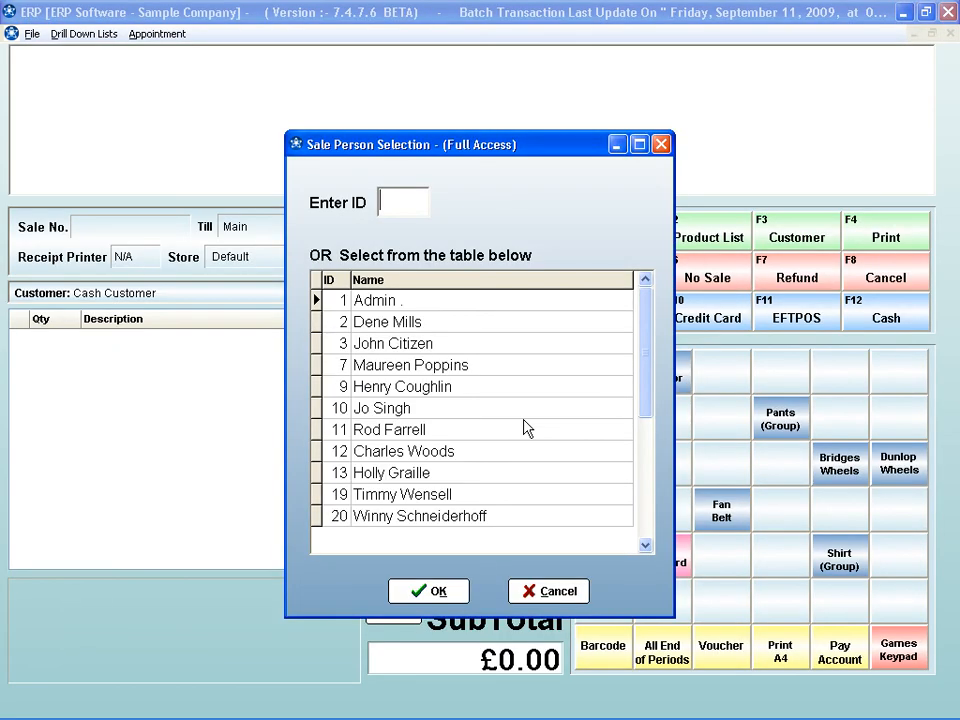
{"action": "double_click", "coordinate": [420, 324]}
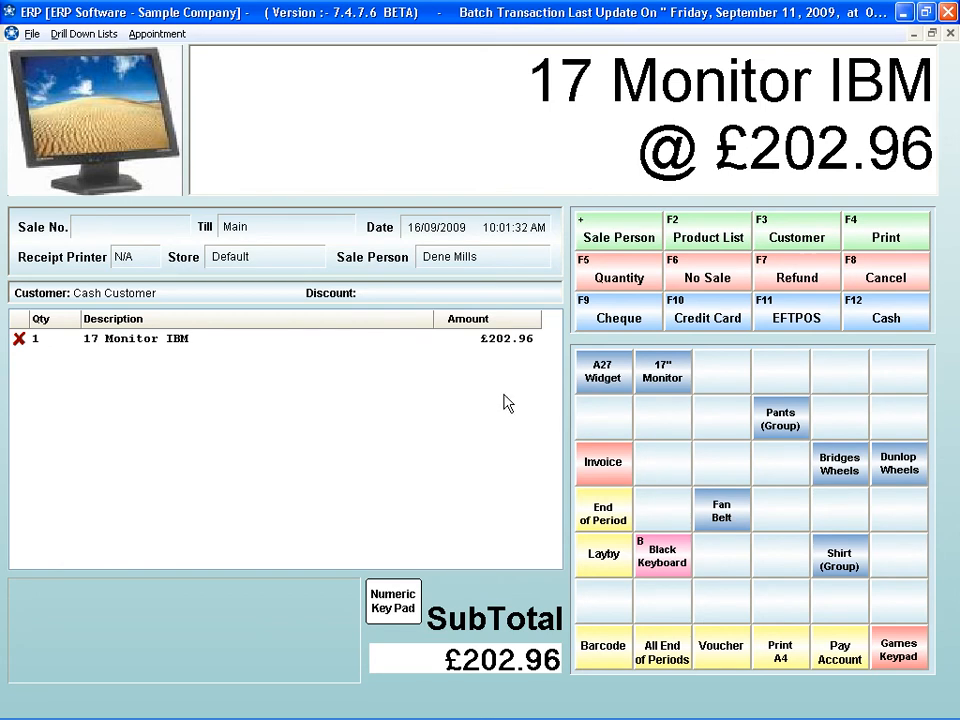
{"action": "left_click", "coordinate": [885, 322]}
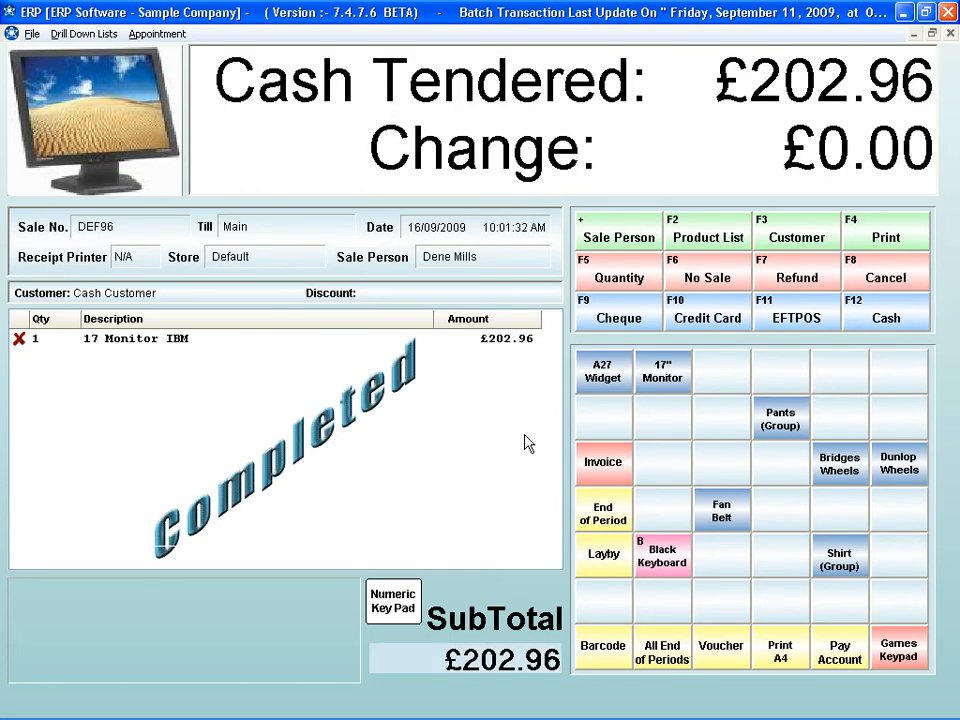
{"action": "key", "text": "Escape"}
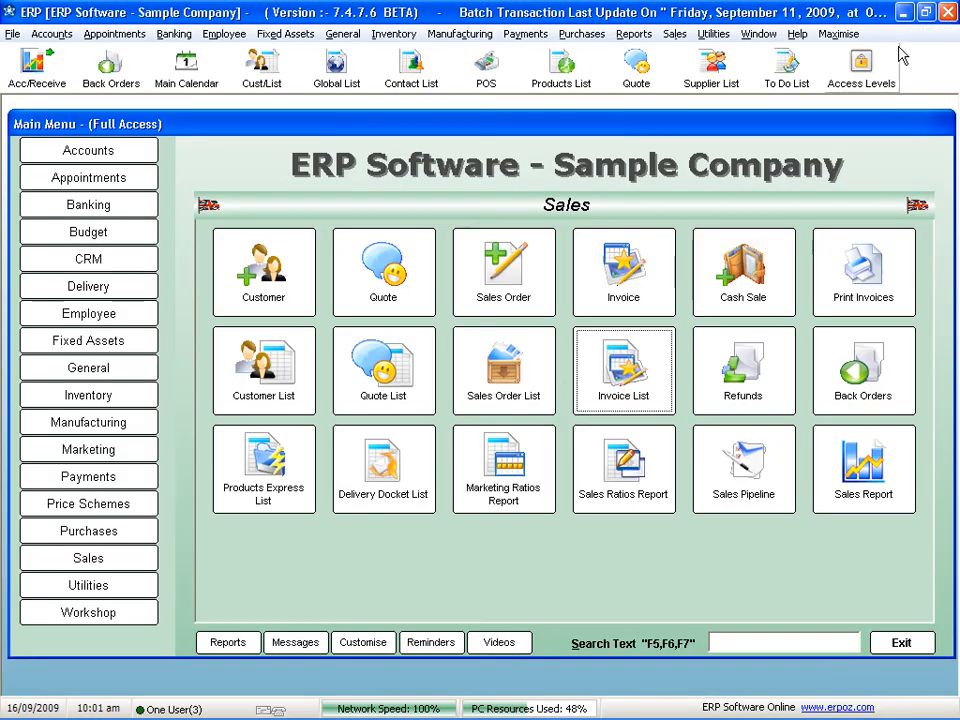
Examine the employee Access Levels for Sales and close them, and briefly open the point of sale and leave it
{"action": "left_click", "coordinate": [860, 62]}
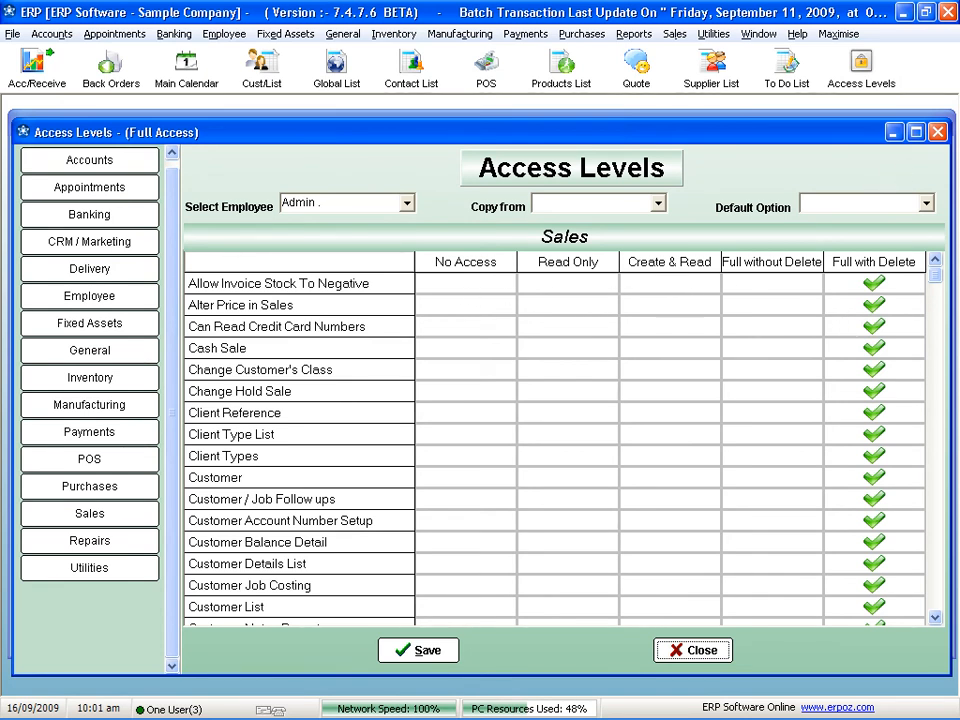
{"action": "left_click", "coordinate": [940, 134]}
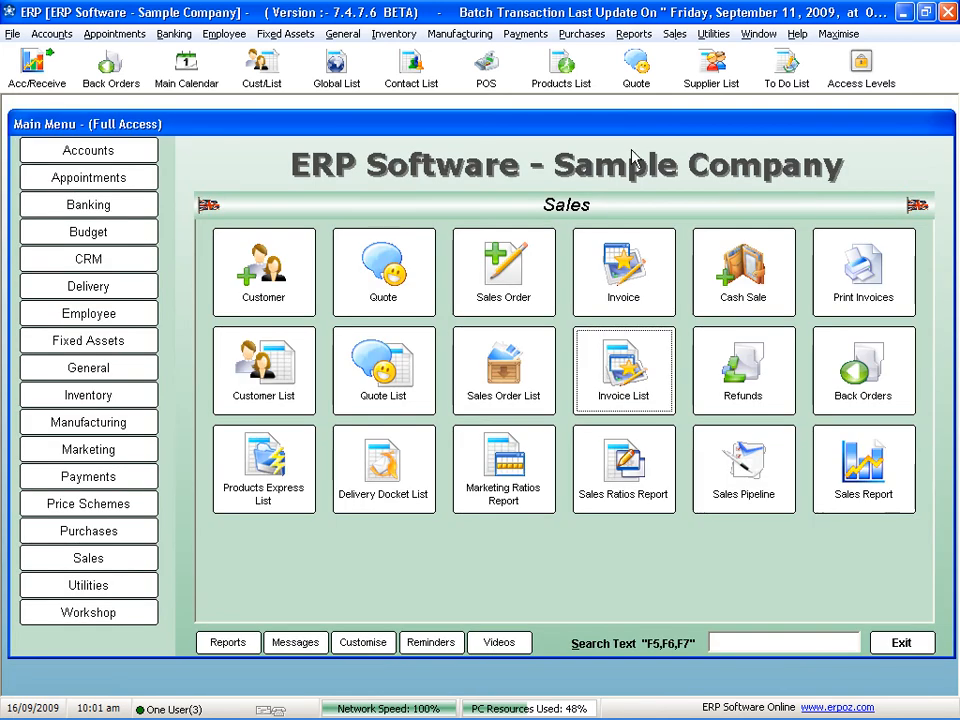
{"action": "left_click", "coordinate": [484, 88]}
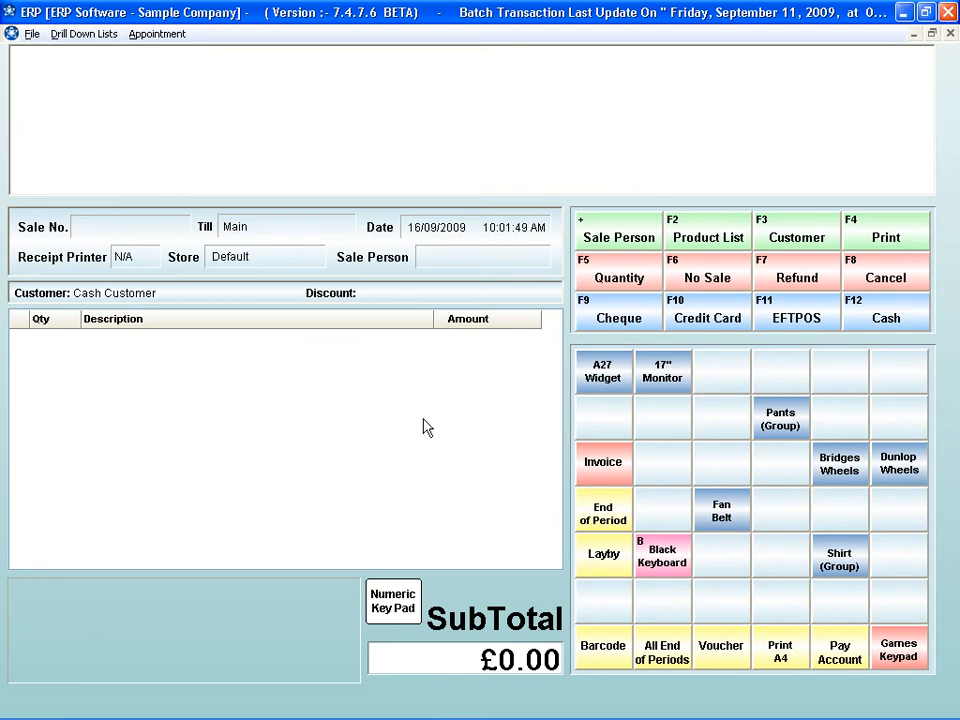
{"action": "key", "text": "Escape"}
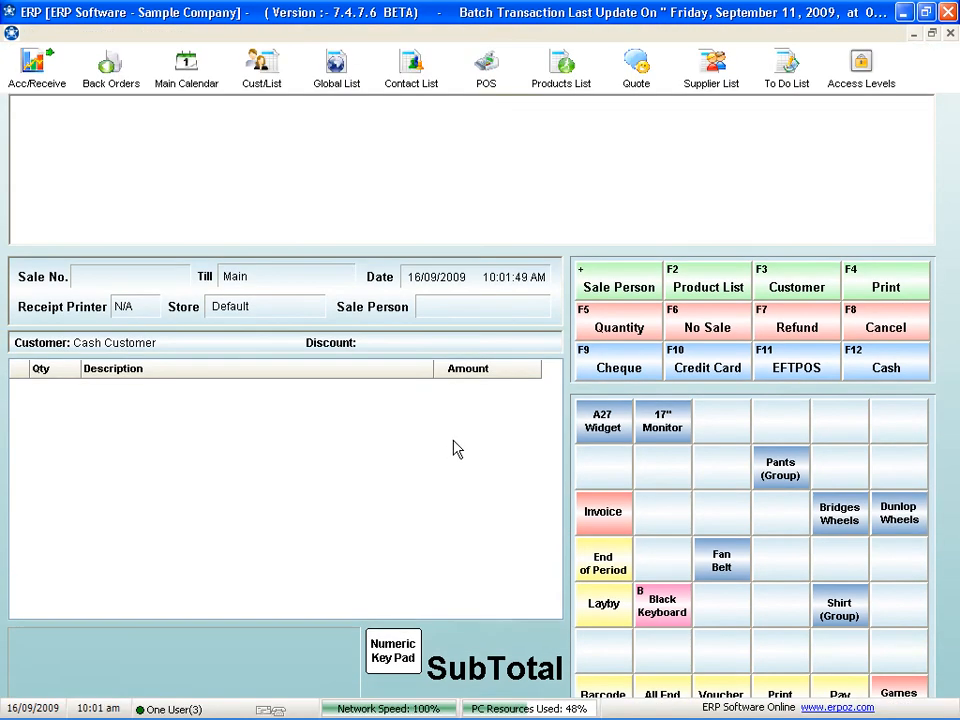
Examine the CRM Loyalty Program's product reward points form and cancel it
{"action": "left_click", "coordinate": [121, 266]}
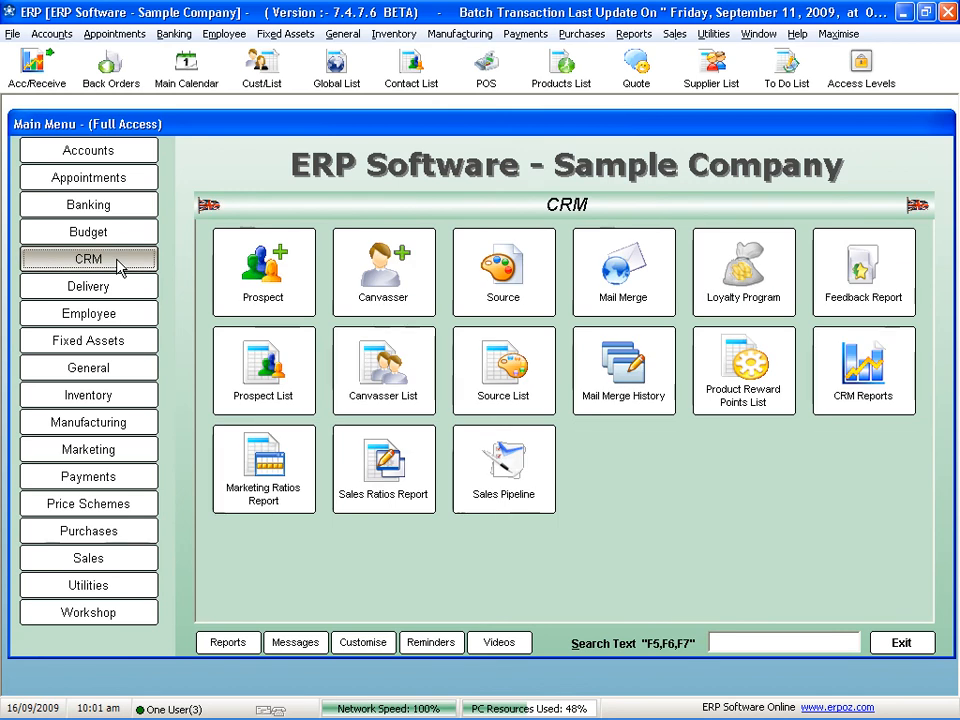
{"action": "left_click", "coordinate": [776, 279]}
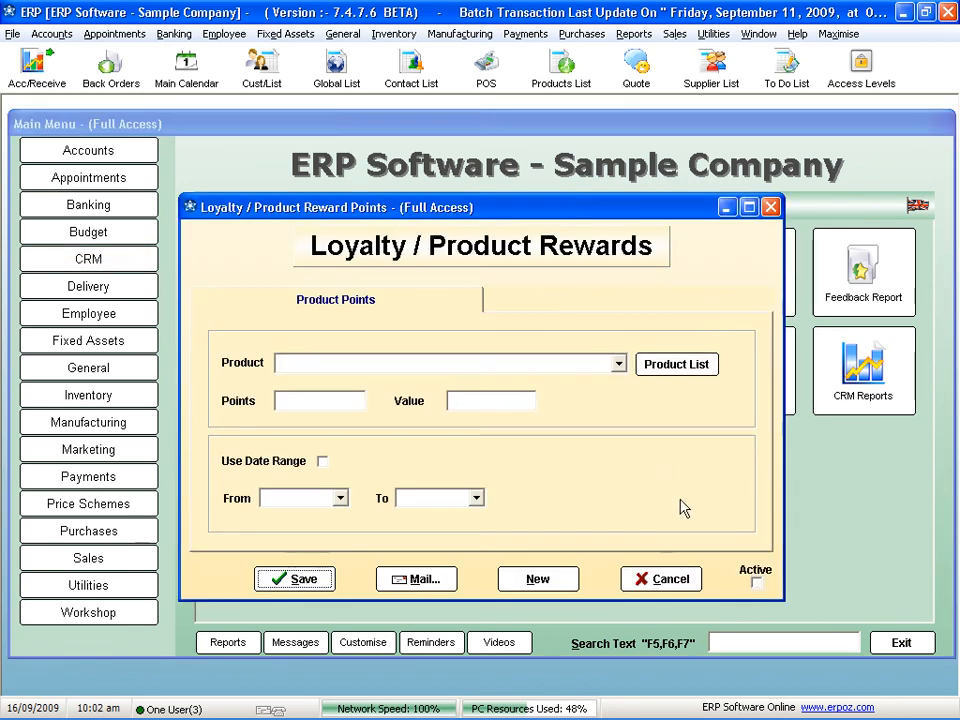
{"action": "left_click", "coordinate": [636, 580]}
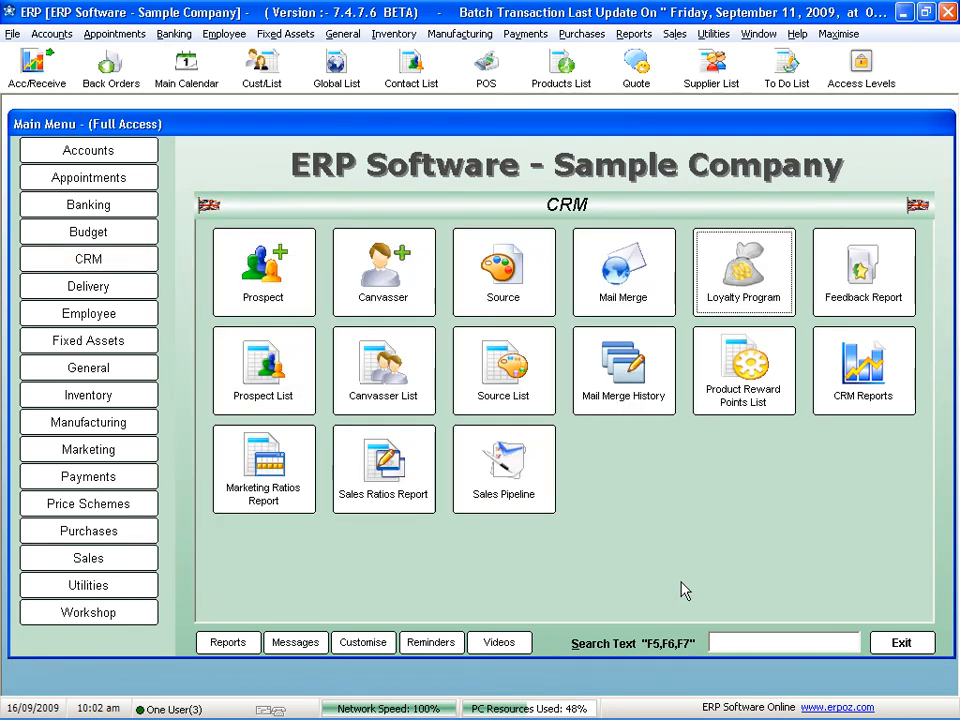
Enable Must Provide Postcode and Must Provide Source in the POS preferences and save them
{"action": "left_click", "coordinate": [127, 589]}
{"action": "left_click", "coordinate": [497, 383]}
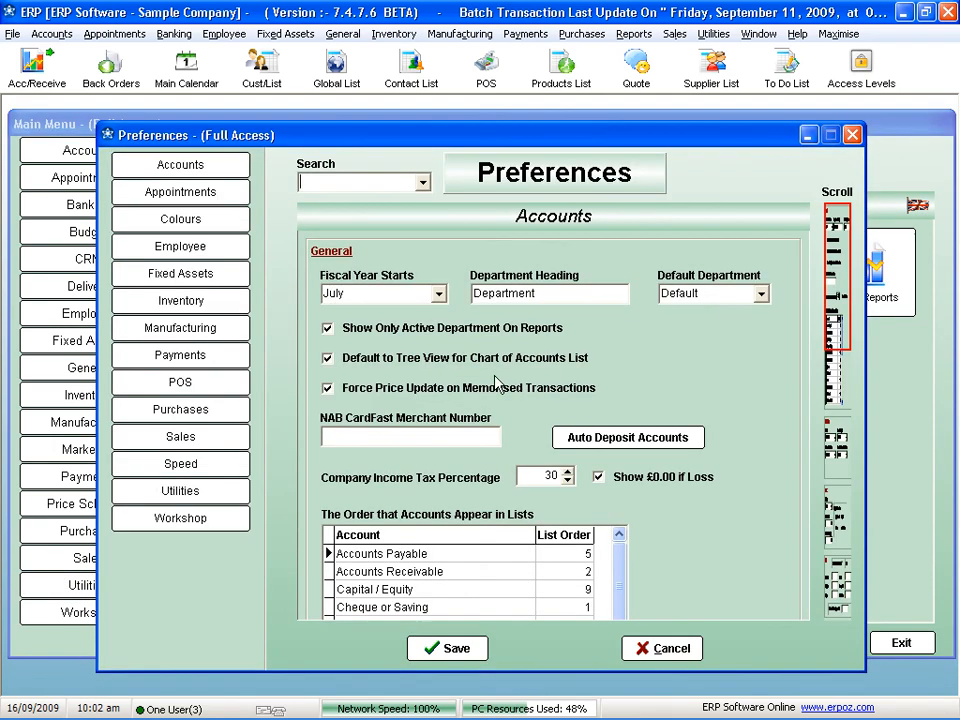
{"action": "left_click", "coordinate": [185, 380]}
{"action": "left_click_drag", "start_coordinate": [843, 275], "coordinate": [841, 383]}
{"action": "left_click", "coordinate": [554, 451]}
{"action": "left_click", "coordinate": [556, 481]}
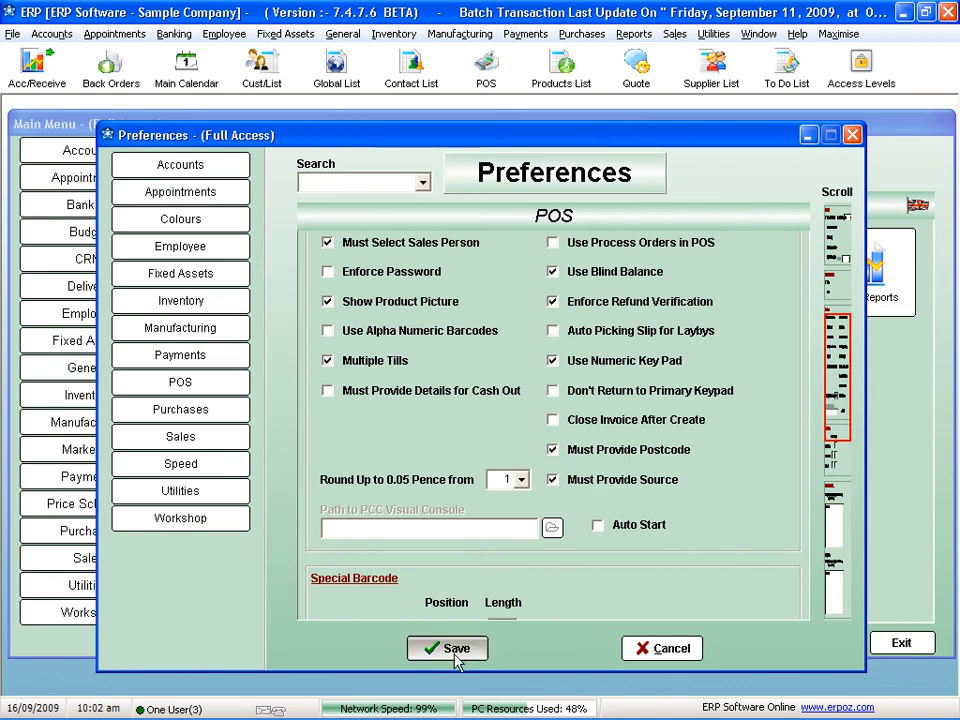
{"action": "left_click", "coordinate": [422, 647]}
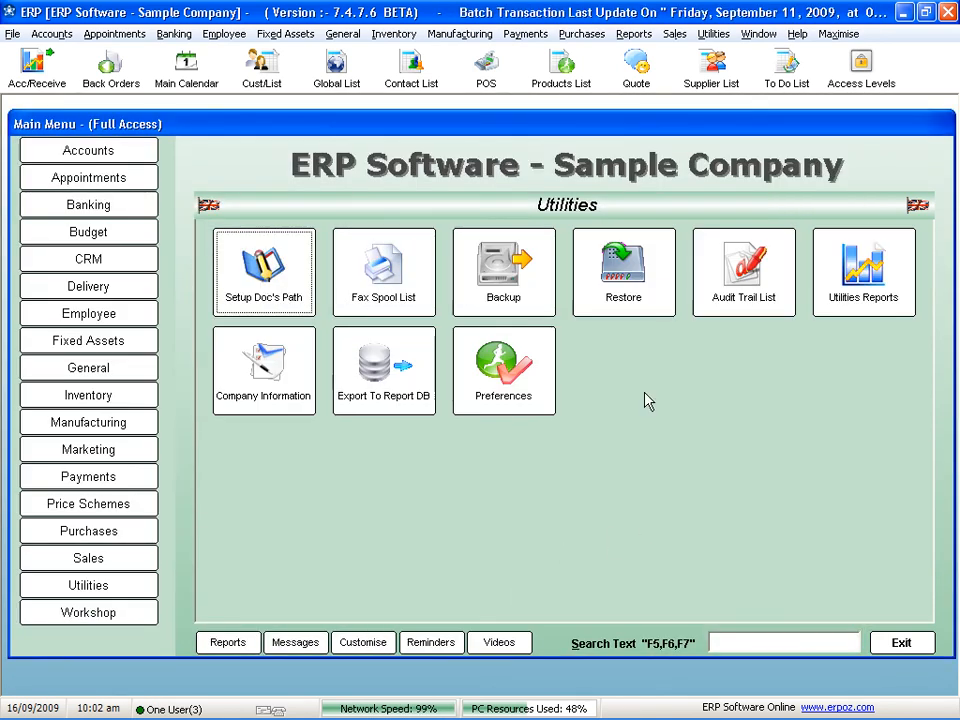
Start a new point of sale transaction for one 17" Monitor under the second listed sales person and tender the full amount in cash
{"action": "left_click", "coordinate": [486, 66]}
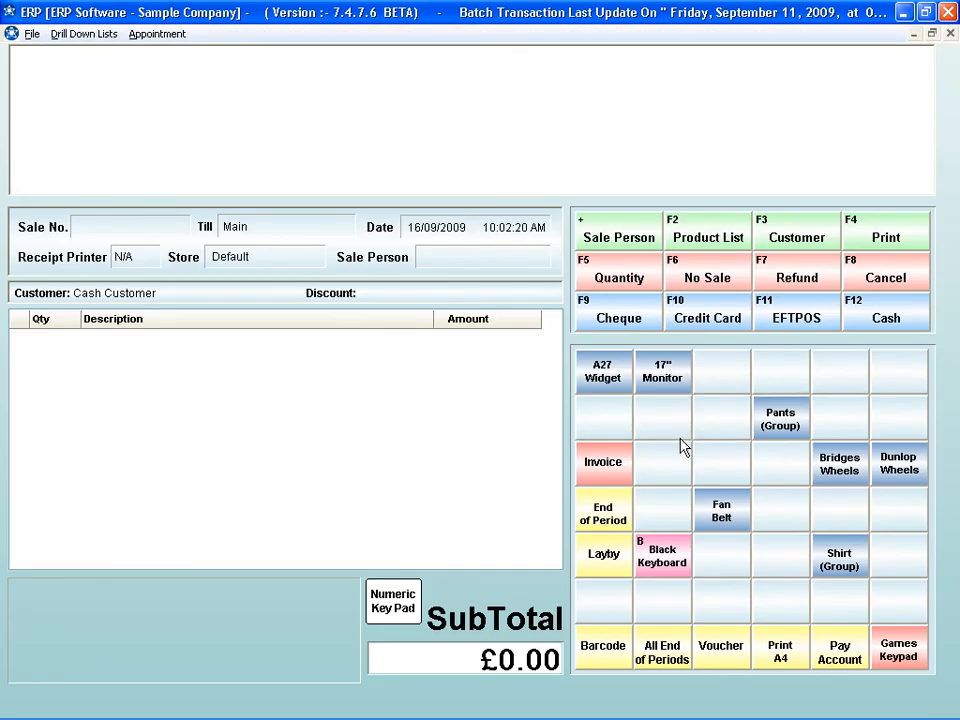
{"action": "left_click", "coordinate": [668, 380]}
{"action": "double_click", "coordinate": [396, 336]}
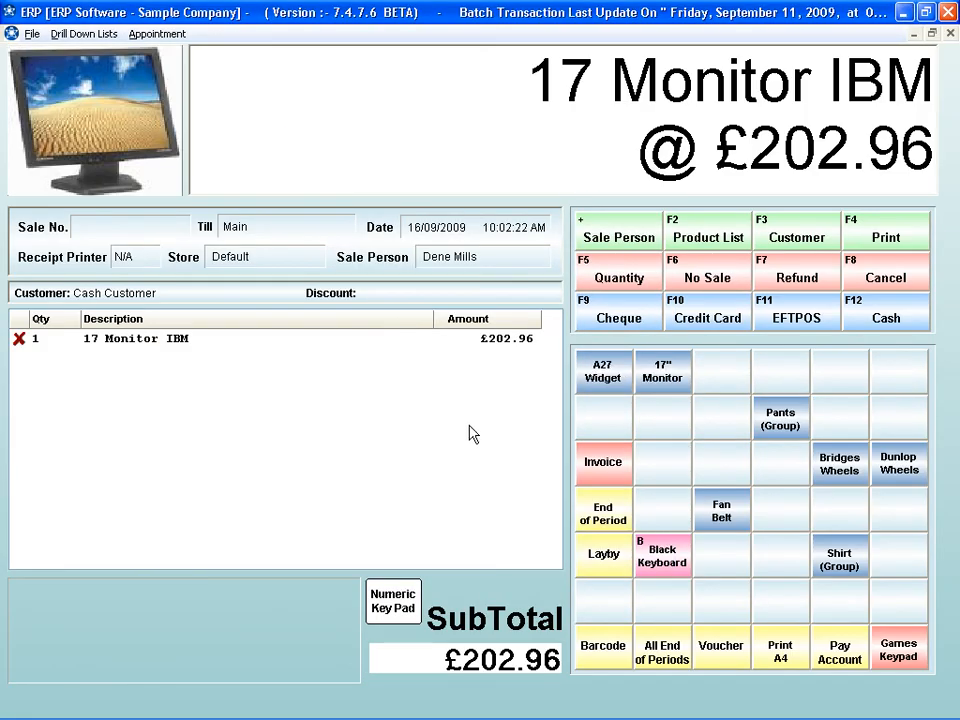
{"action": "left_click", "coordinate": [887, 316]}
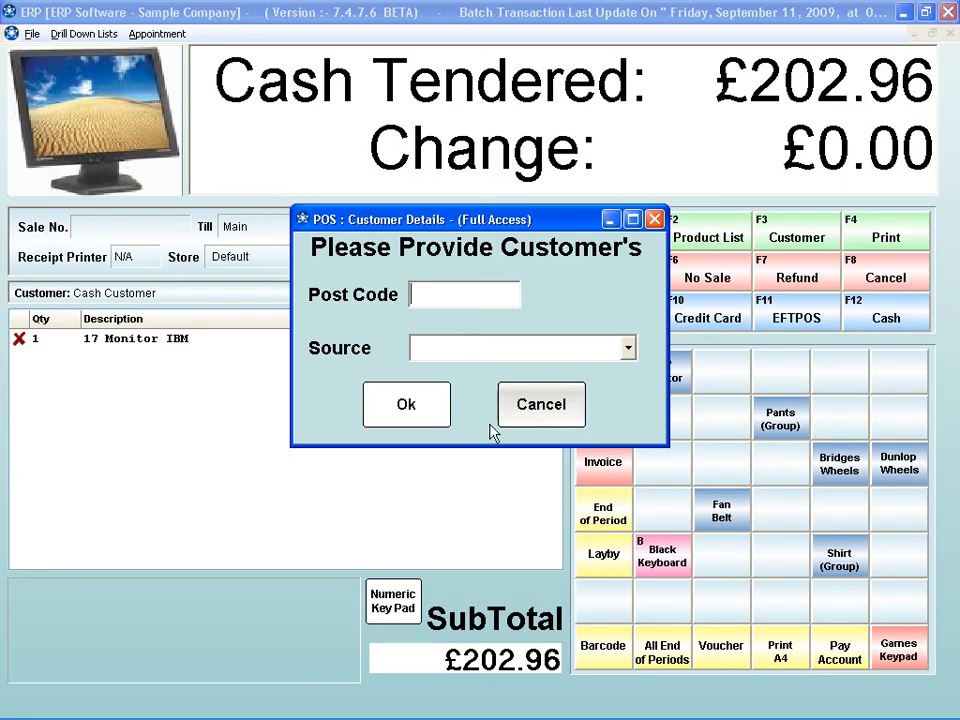
Enter the customer's post code, choose Radio as the source, and accept the customer details to complete the sale
{"action": "type", "text": "GT78YU"}
{"action": "key", "text": "Tab"}
{"action": "type", "text": "r"}
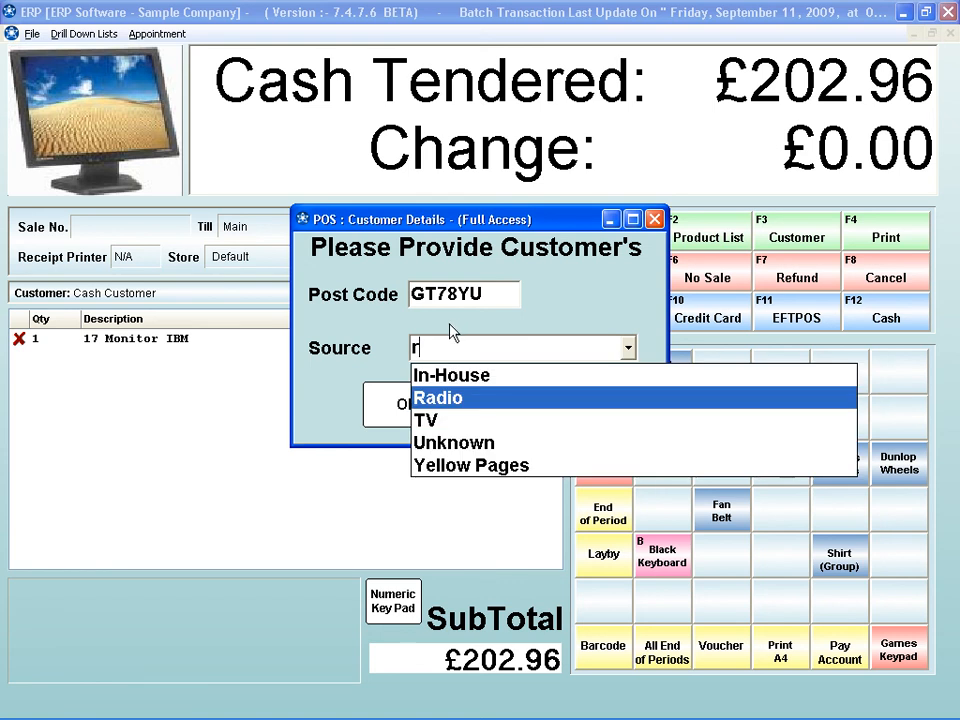
{"action": "left_click", "coordinate": [456, 398]}
{"action": "left_click", "coordinate": [403, 405]}
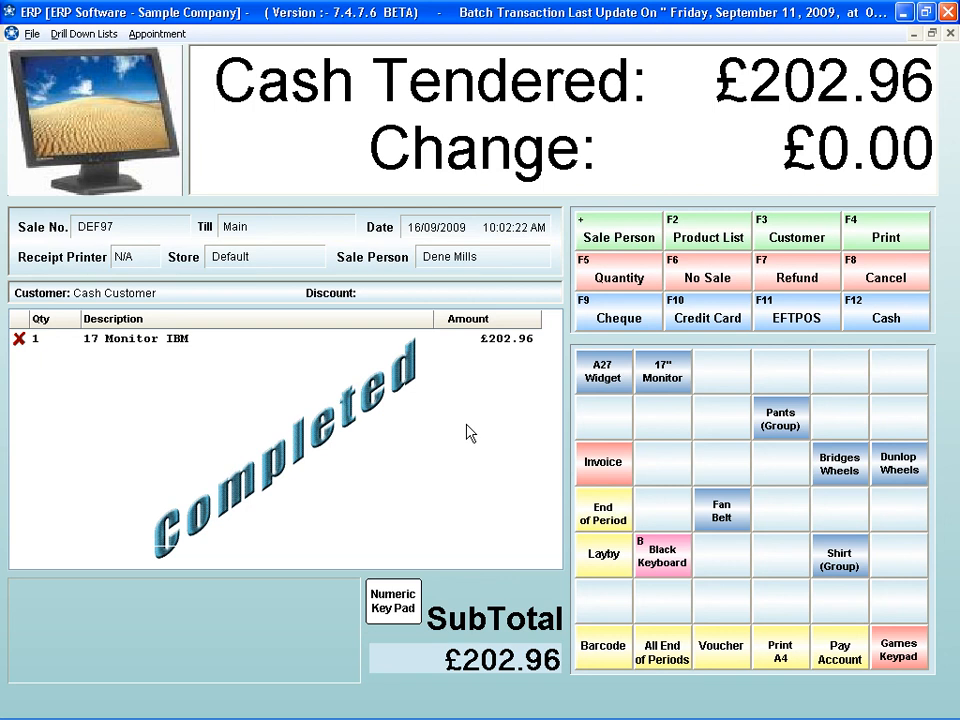
Leave the point of sale and show the Sales functions of the main menu
{"action": "key", "text": "Escape"}
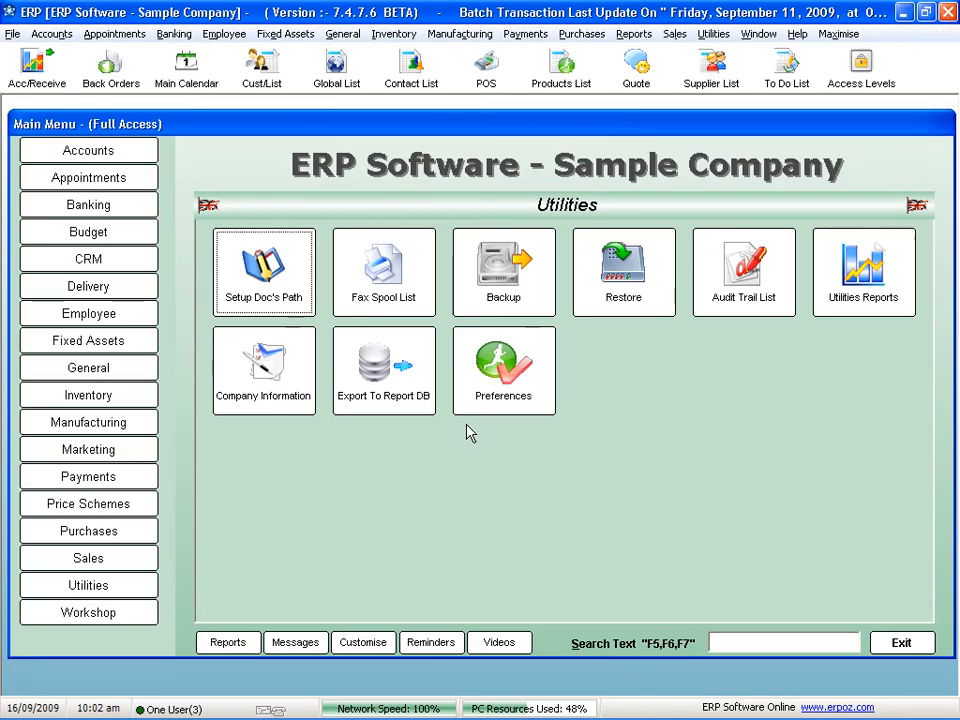
{"action": "left_click", "coordinate": [112, 564]}
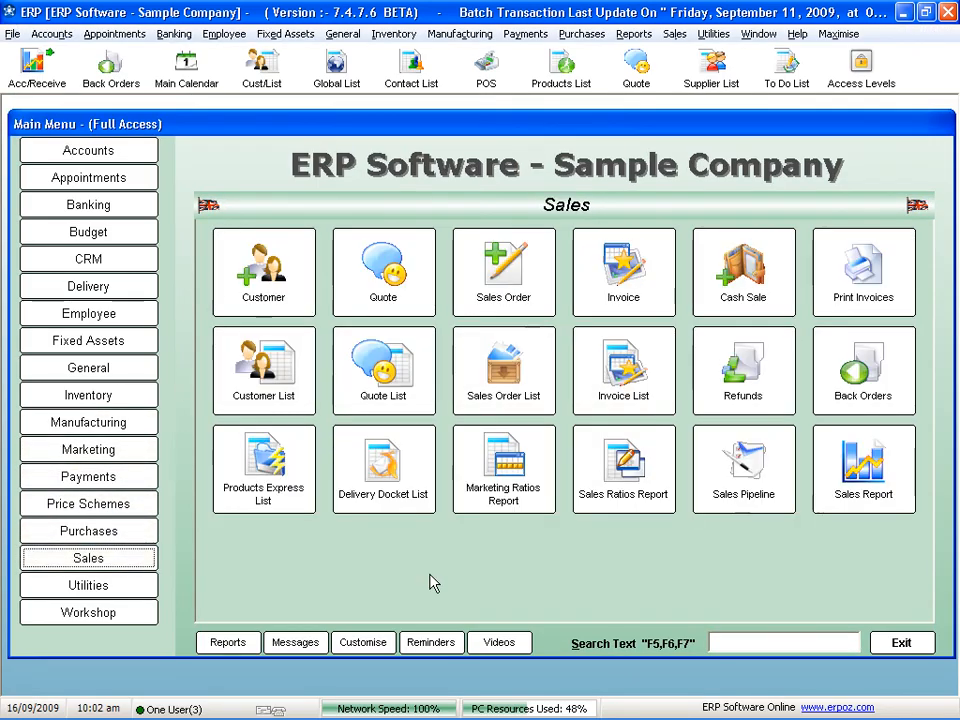